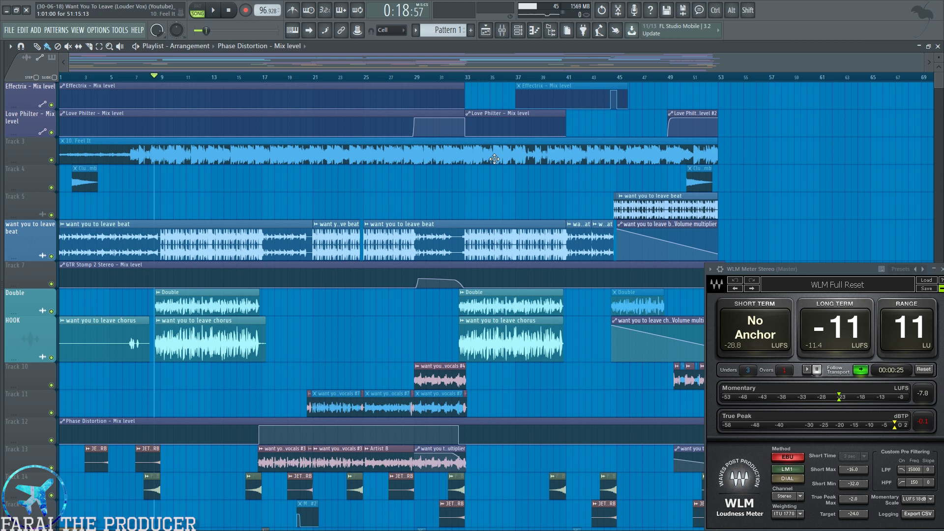
Show the mixer and check the Master track's Fruity Compressor and Abbey Road RS127 Box windows, closing both after viewing
left_click(503, 30)
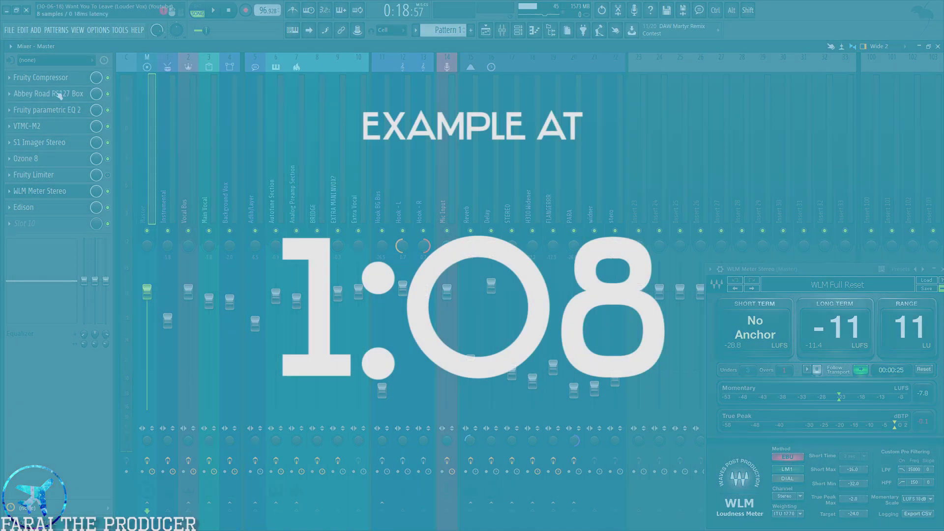
left_click(57, 94)
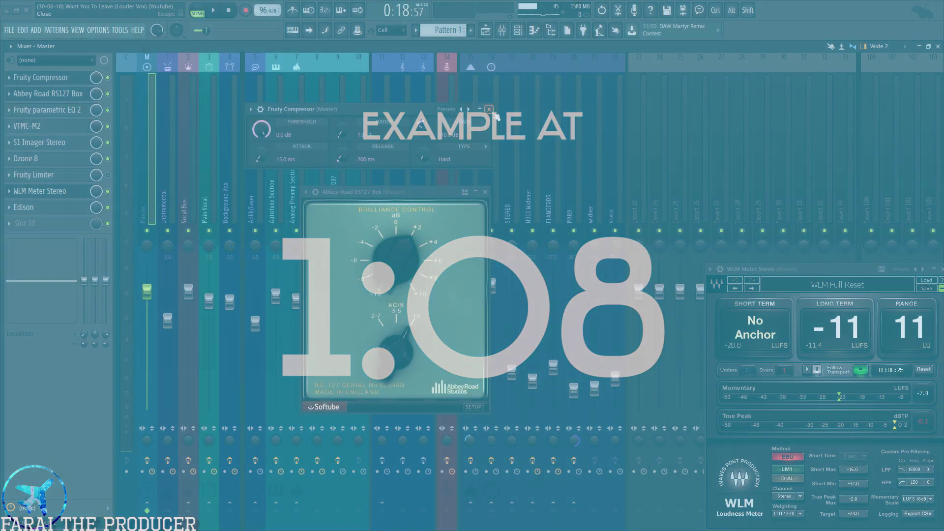
left_click(489, 109)
left_click(485, 192)
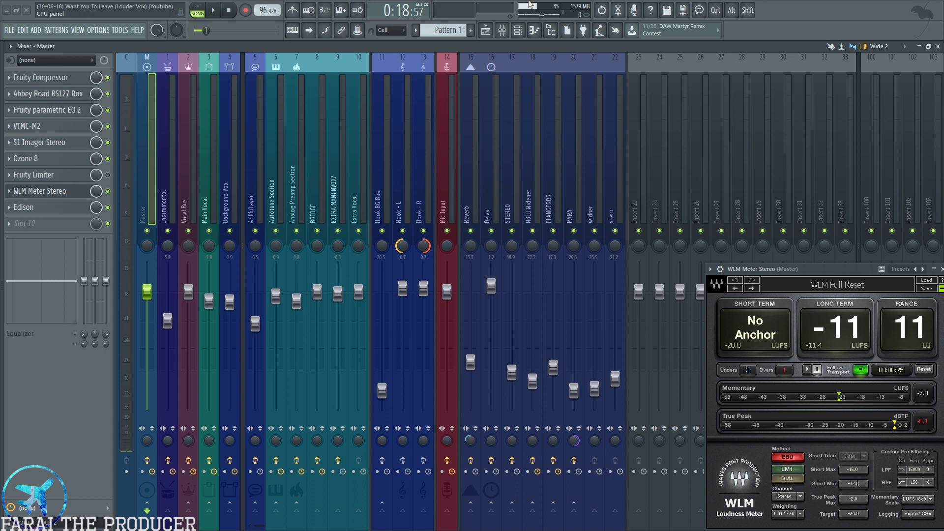
left_click(485, 30)
left_click(486, 30)
left_click(485, 30)
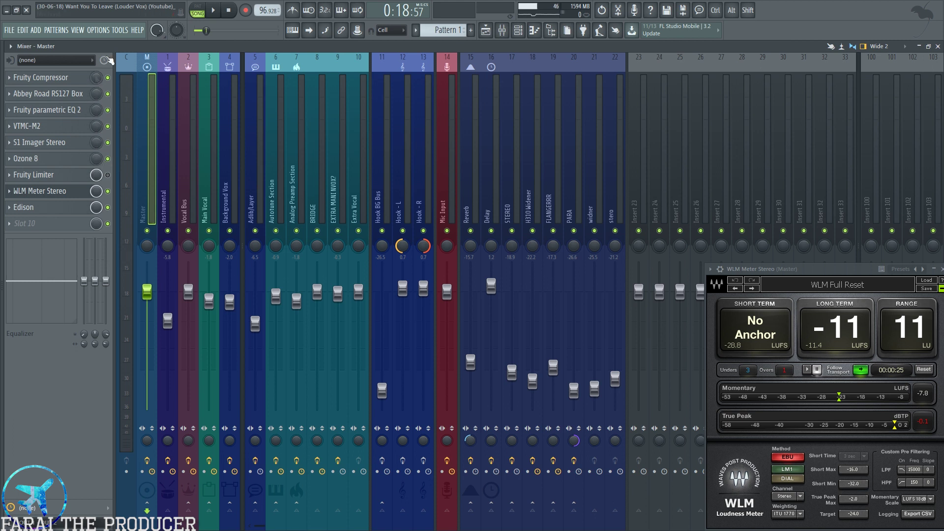
Reset the loudness readings of the WLM Meter on the Master track and shift its window slightly inward
left_click(39, 190)
left_click(39, 191)
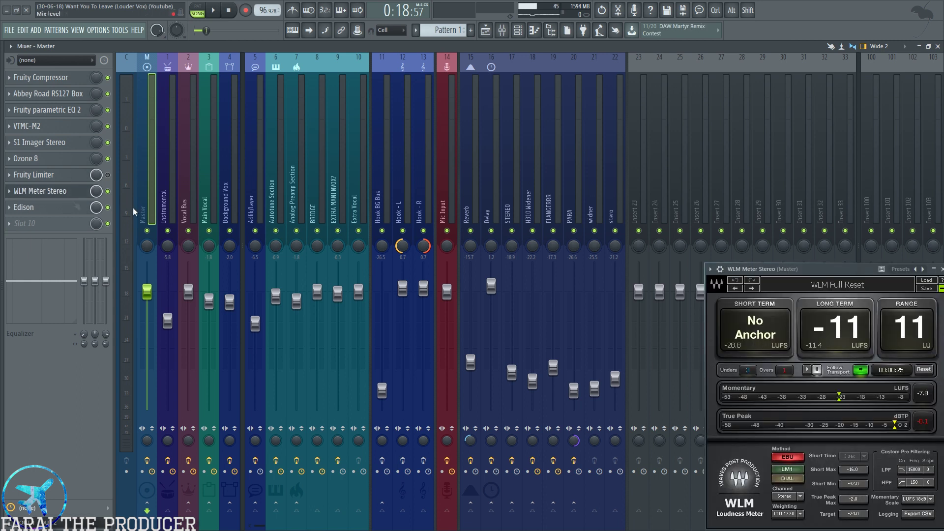
left_click_drag(827, 272, 821, 272)
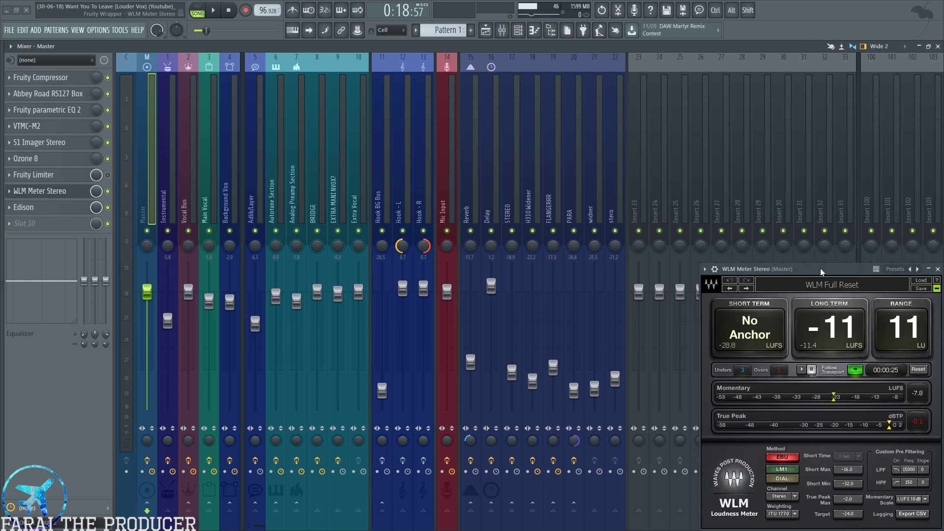
left_click(924, 368)
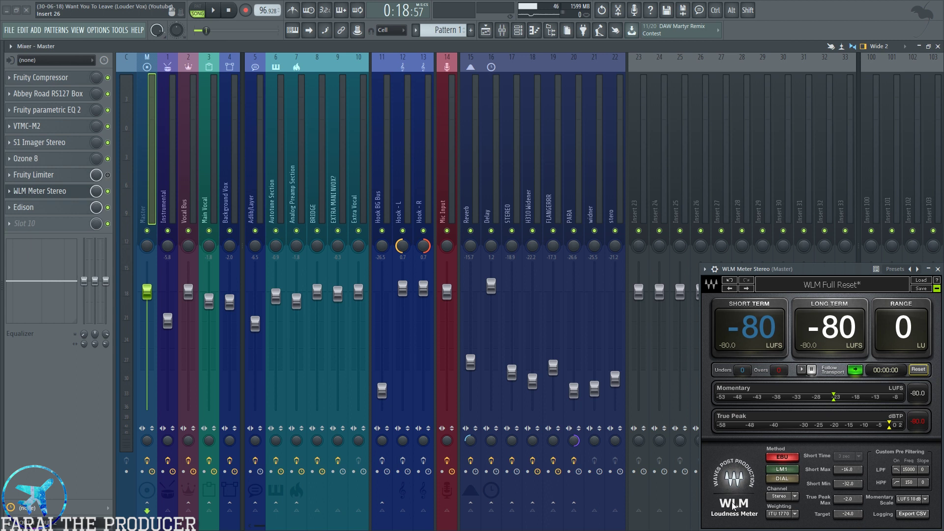
left_click_drag(812, 273, 807, 278)
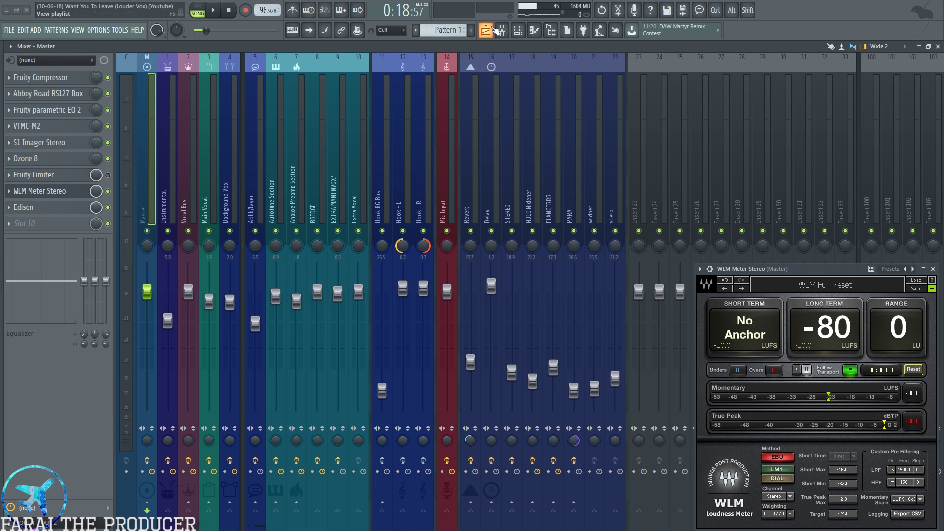
Play the arrangement from bar 8, examine the unmastered loudness on the mixer and WLM Meter, and stop playback
left_click(497, 30)
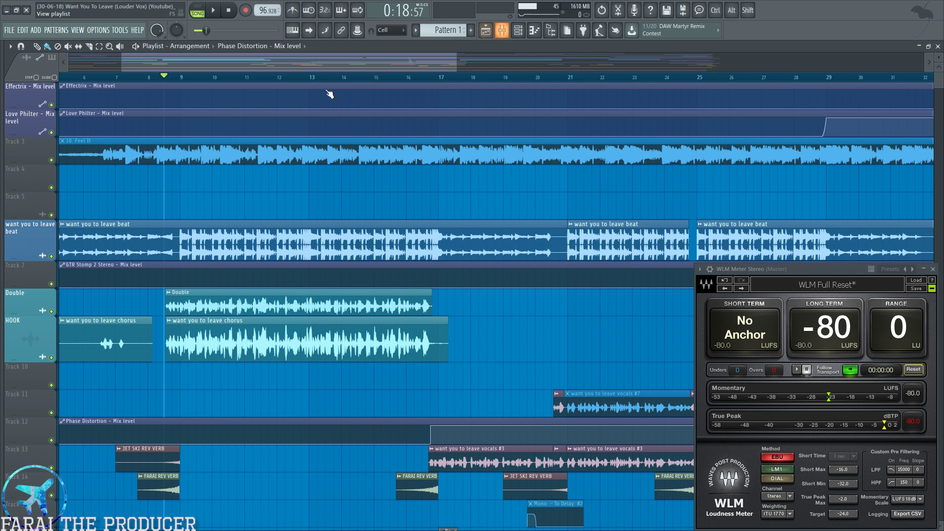
left_click(154, 79)
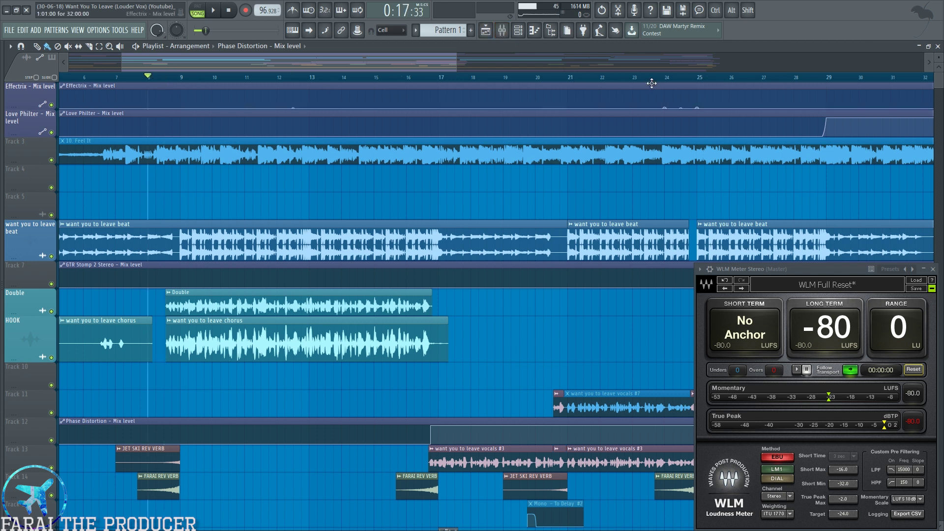
key("space")
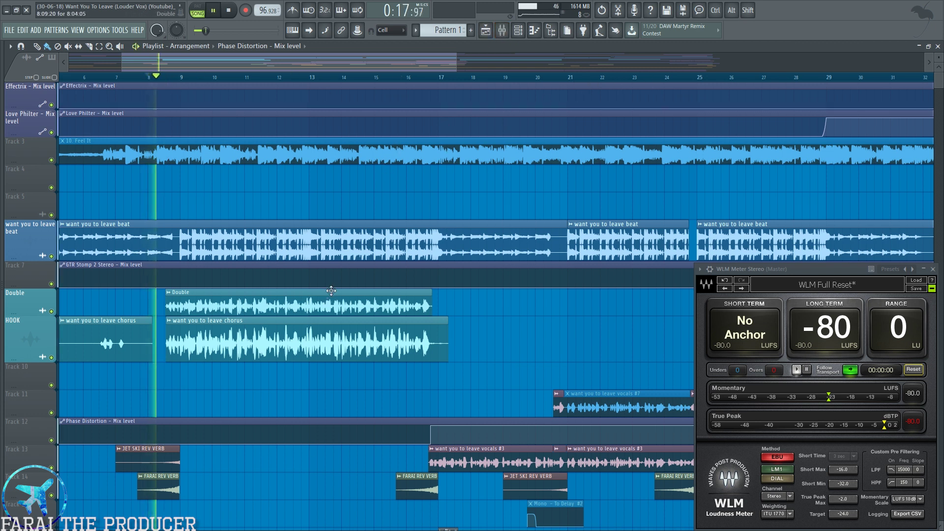
left_click(503, 33)
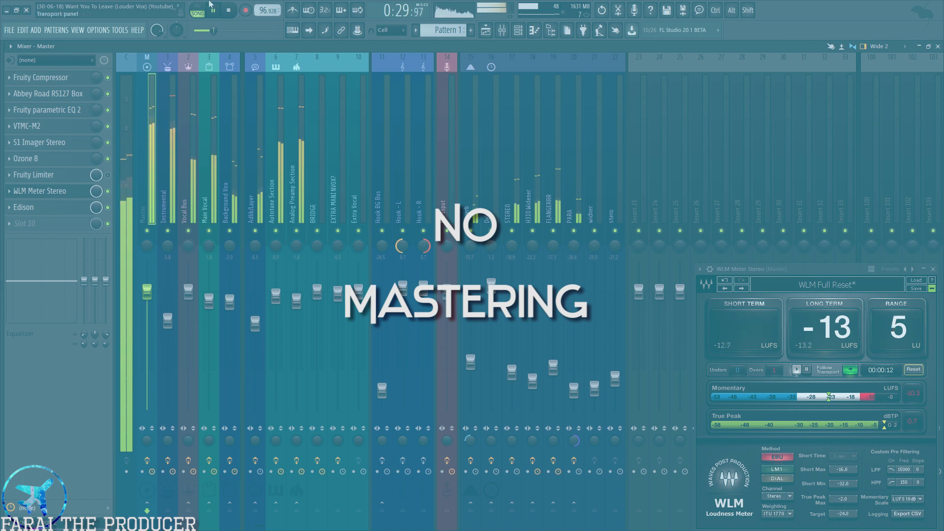
left_click(486, 31)
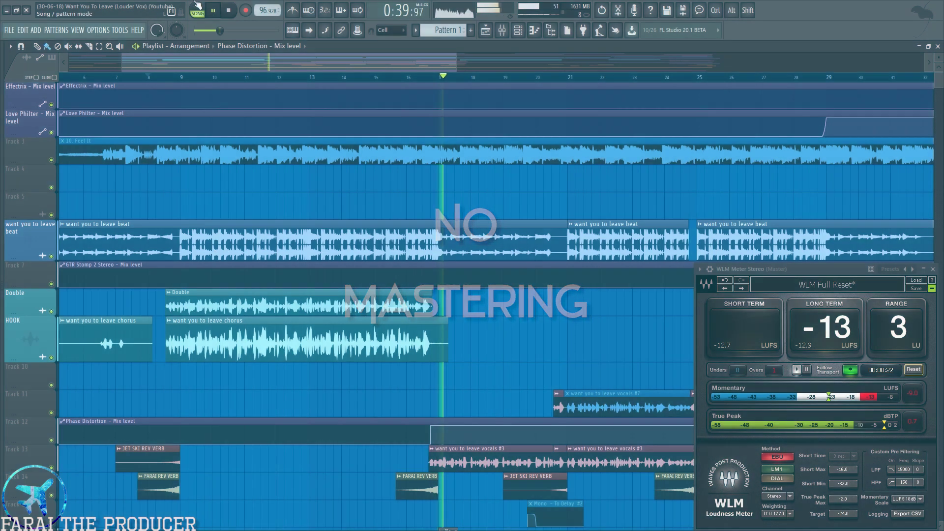
key("space")
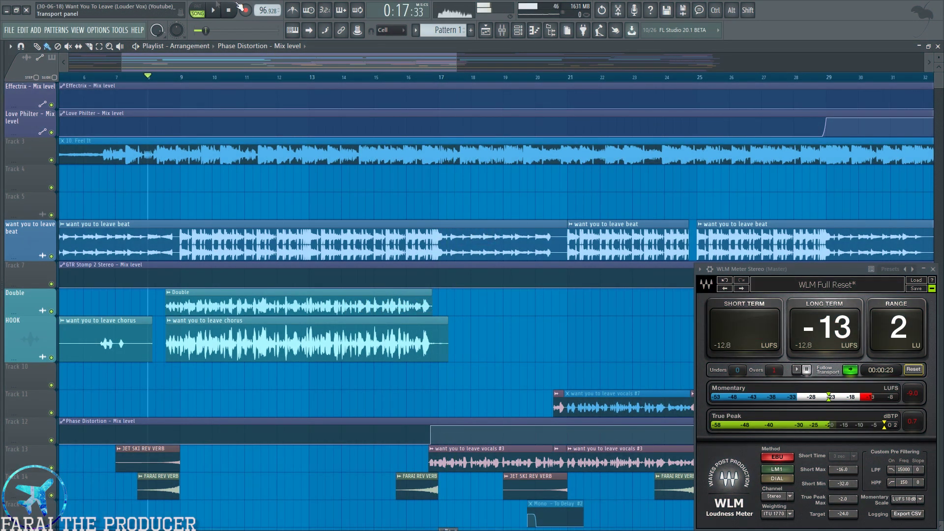
Open the Master track's Fruity Compressor, Abbey Road RS127 Box and Fruity parametric EQ 2 and arrange their windows without overlap
left_click(507, 33)
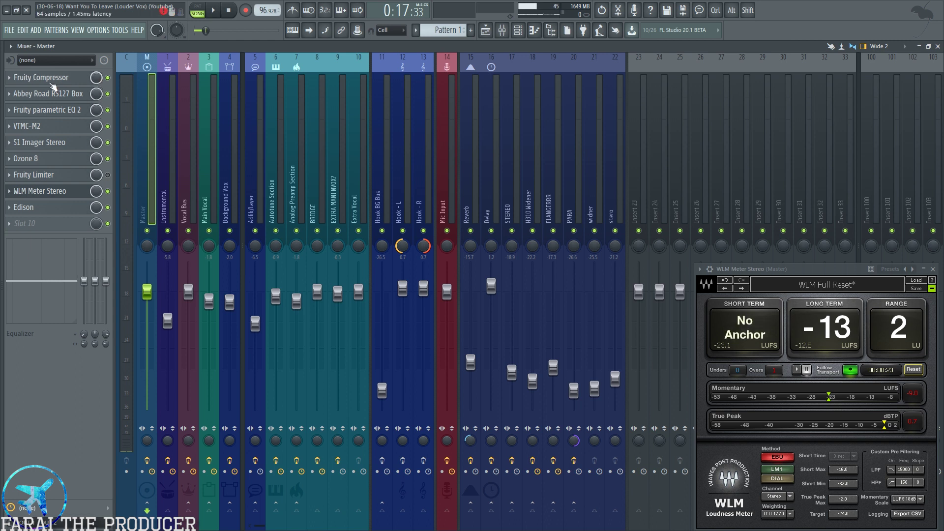
left_click(81, 77)
left_click_drag(317, 116, 377, 77)
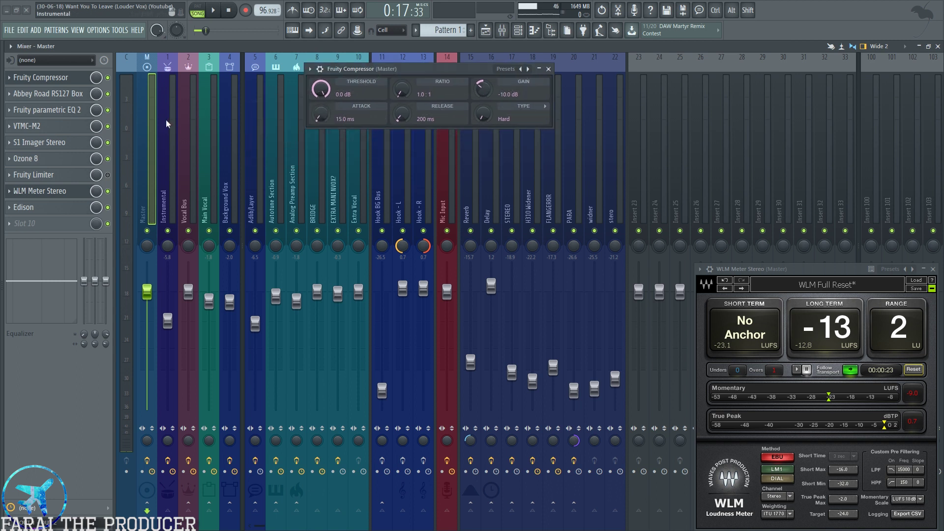
left_click(79, 93)
left_click_drag(429, 196, 689, 68)
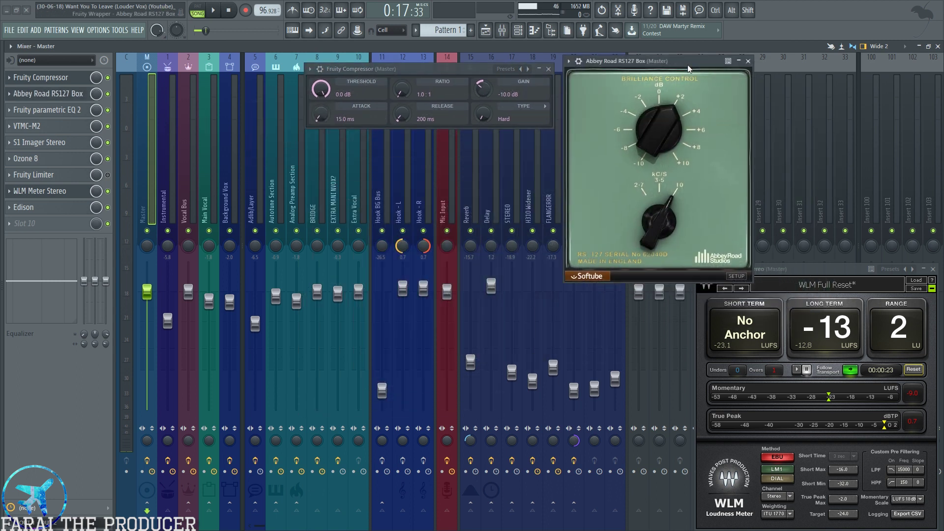
left_click(47, 110)
left_click_drag(455, 247, 455, 292)
Play the song with the mastering effects active, placing the parametric EQ 2 window lower and viewing the mixer levels
key("space")
key("F5")
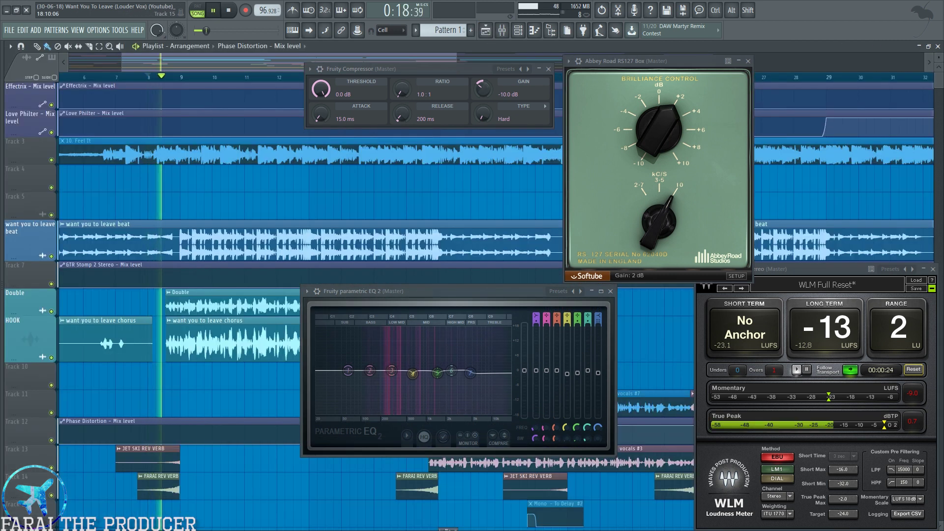
left_click_drag(452, 296, 486, 339)
key("F9")
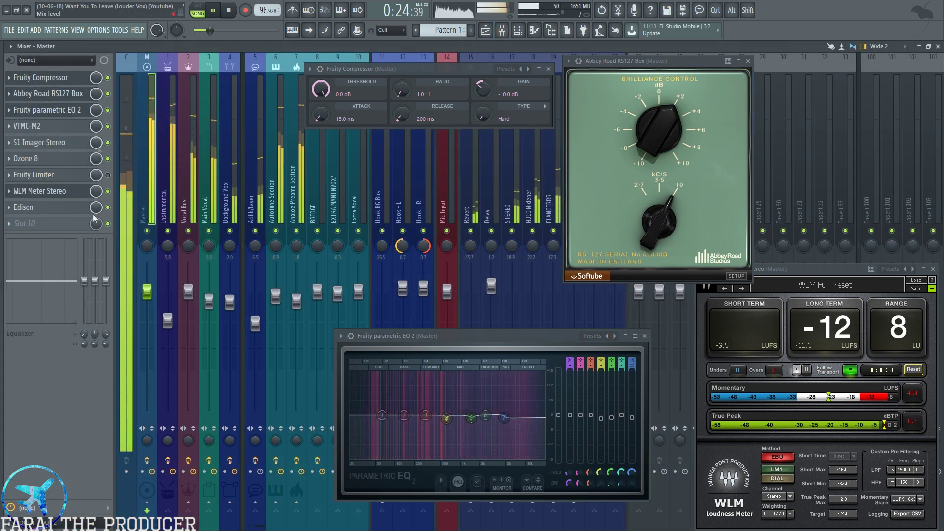
Inspect the Master's VTMC-M2, S1 Imager Stereo and Ozone 8 settings one after another during playback, closing each window
left_click(59, 125)
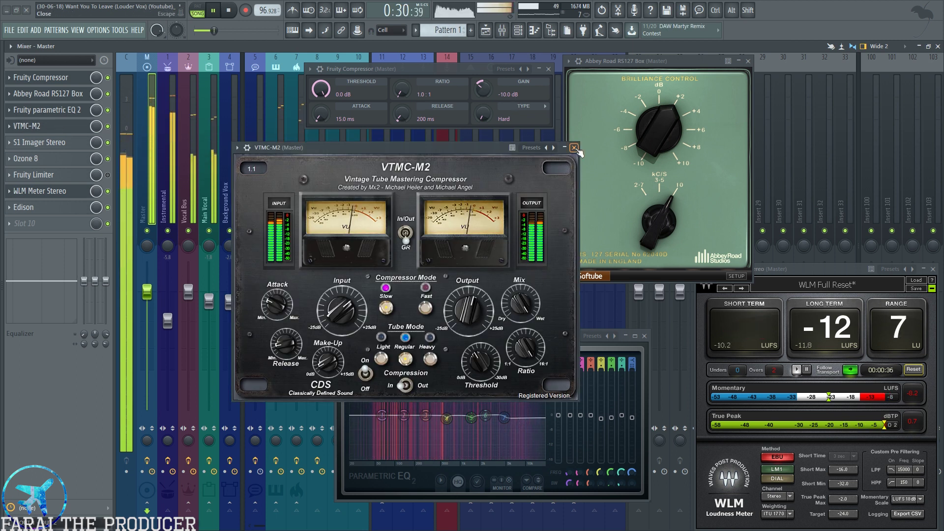
left_click(573, 148)
left_click(58, 144)
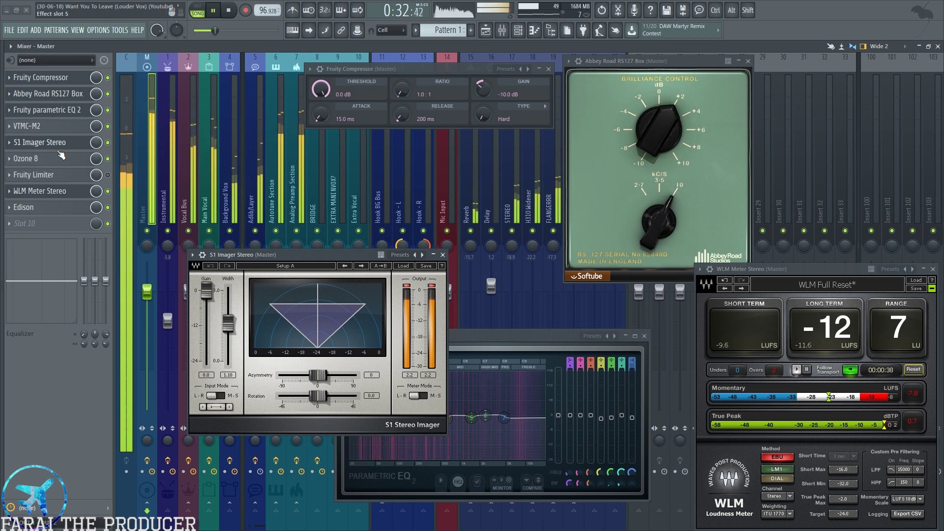
left_click(59, 142)
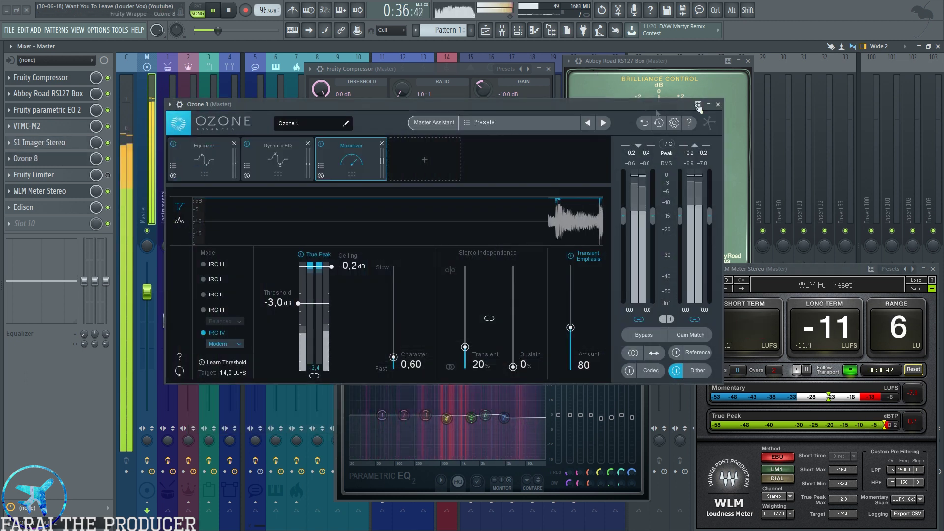
left_click_drag(641, 104, 632, 207)
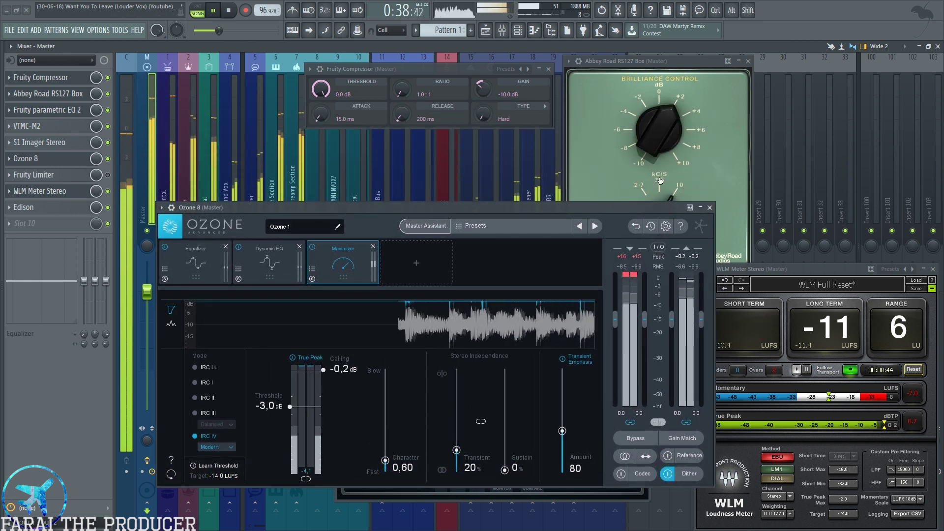
left_click(709, 206)
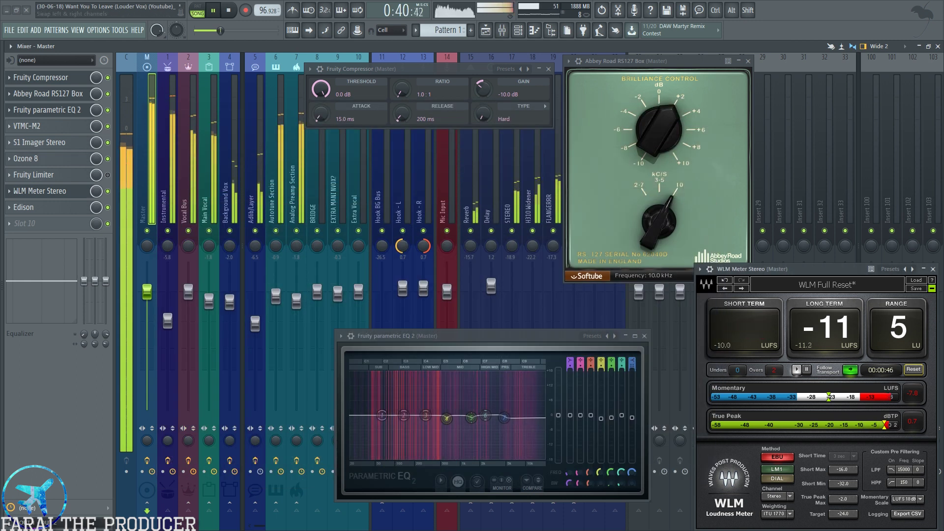
Stop playback and close the Fruity parametric EQ 2, Abbey Road RS127 Box and Fruity Compressor windows
key("space")
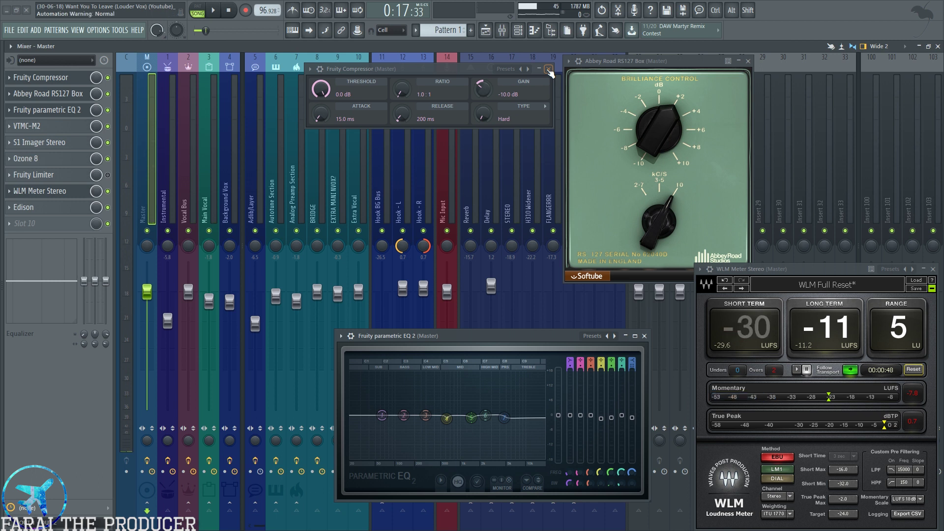
left_click(644, 336)
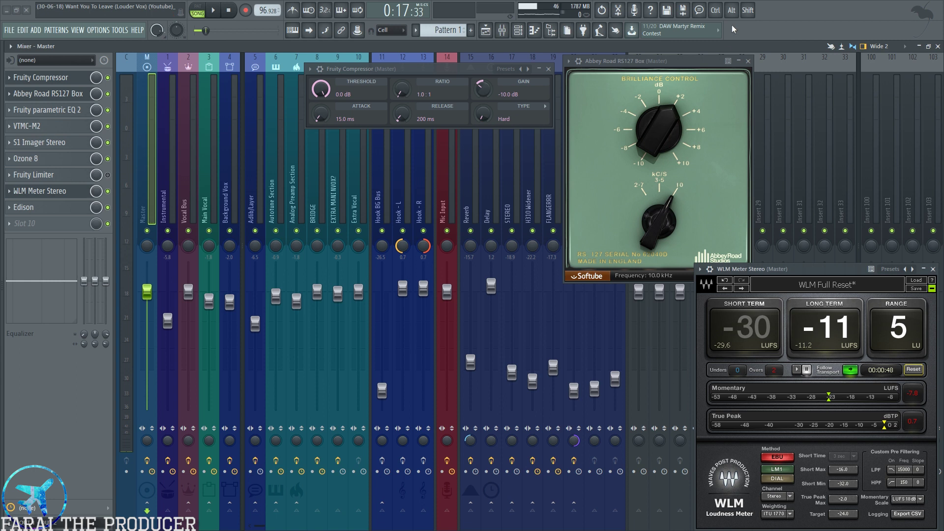
left_click(748, 61)
left_click(548, 69)
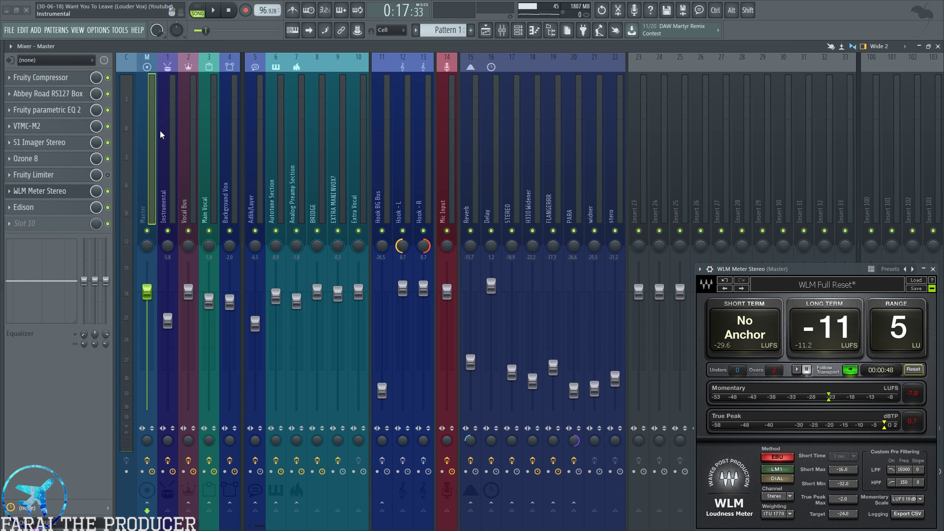
Look through the effect chains of the BRIDGE, Analog Preamp Section, Autotune Section and Adlib/Layer tracks, and return to the Master
left_click(319, 143)
left_click(297, 145)
left_click(272, 143)
left_click(261, 145)
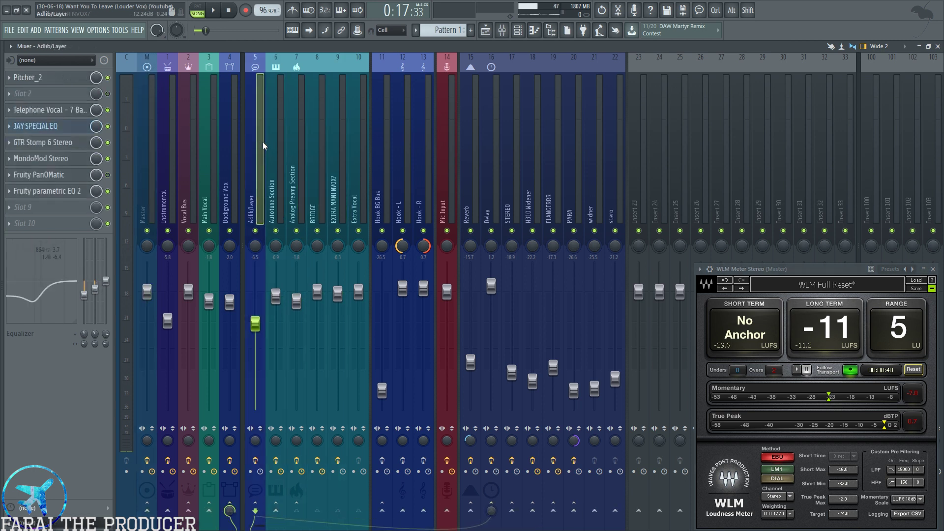
left_click(146, 173)
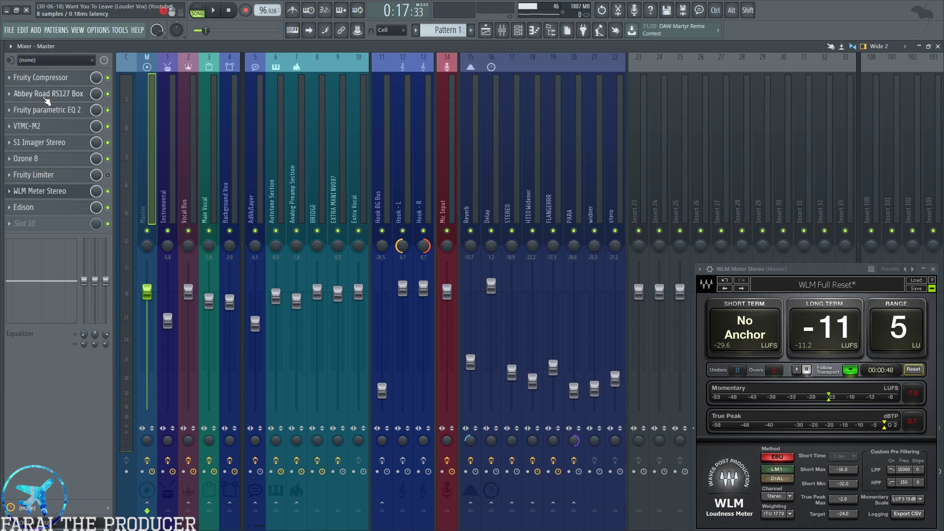
Reopen the Master's RS127 Box, parametric EQ 2 and Fruity Compressor in separated windows, and bring up Ozone 8
left_click(46, 98)
left_click(47, 110)
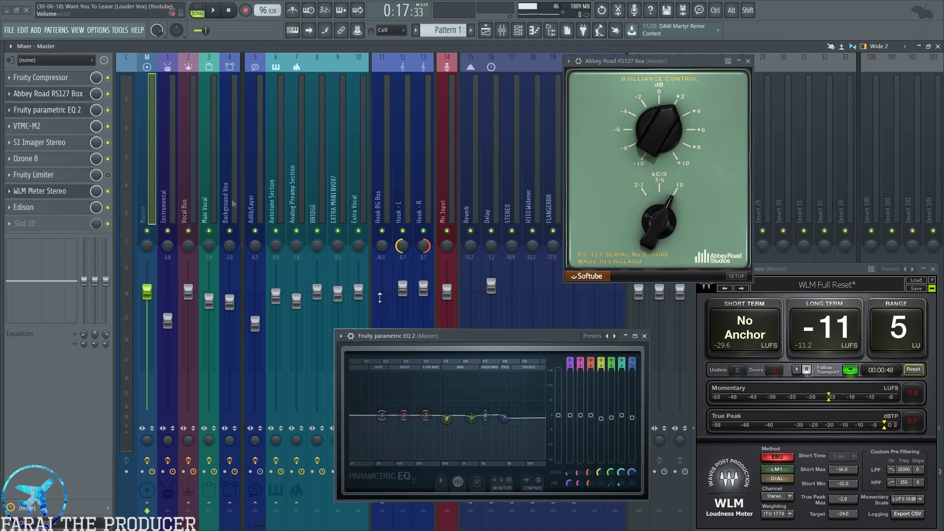
left_click_drag(479, 335, 413, 304)
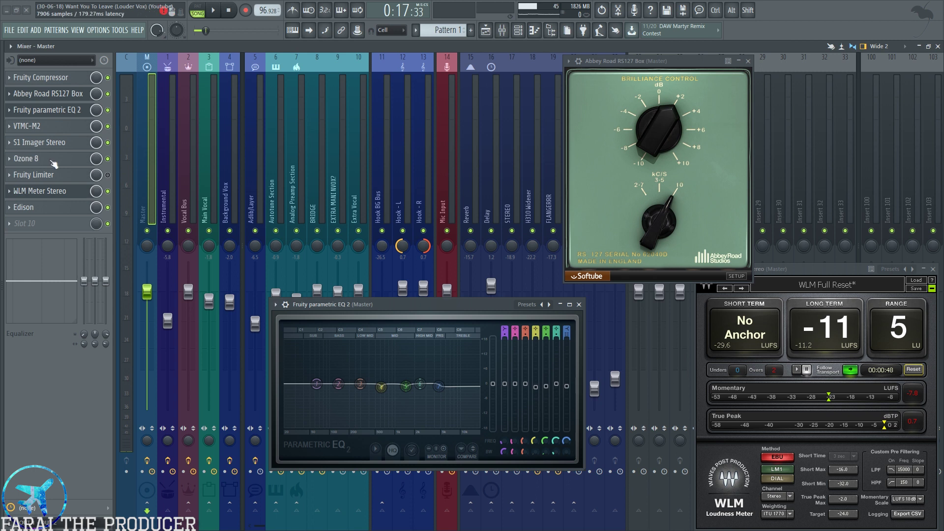
left_click(42, 78)
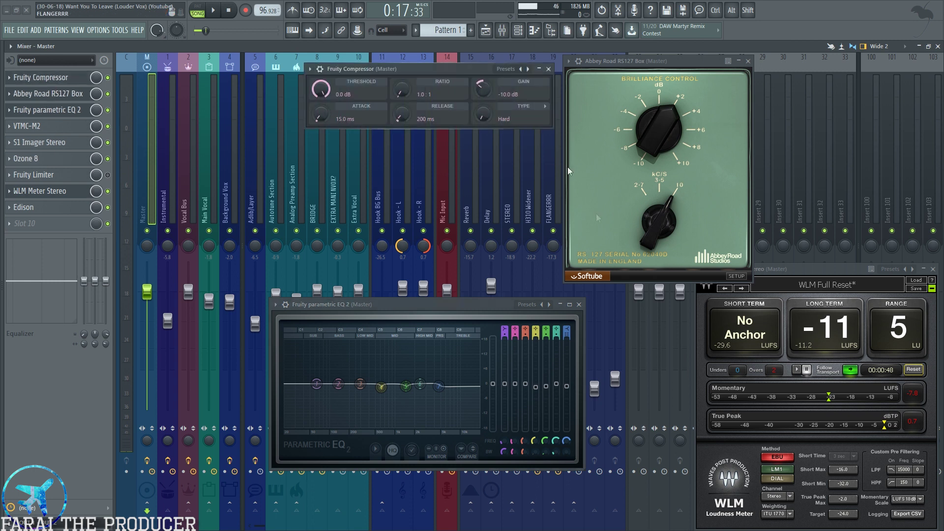
left_click_drag(450, 76, 457, 143)
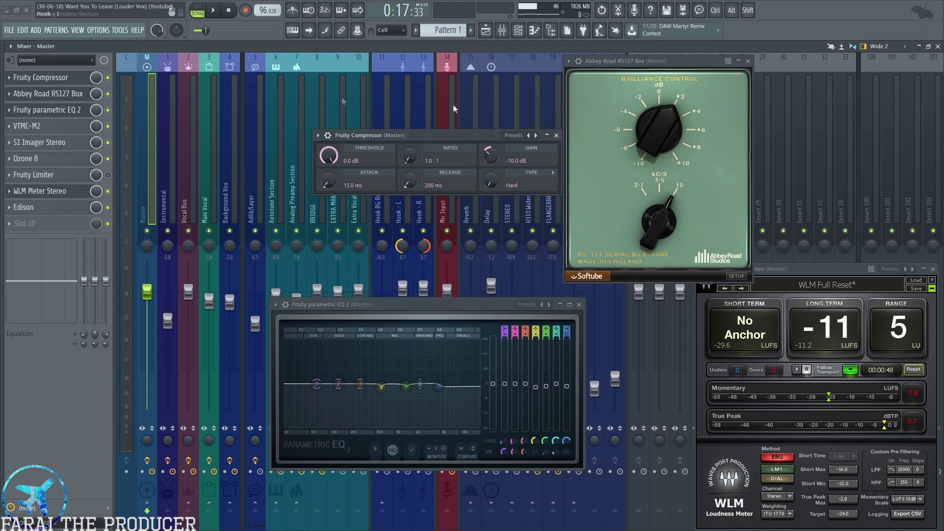
left_click_drag(462, 135, 413, 155)
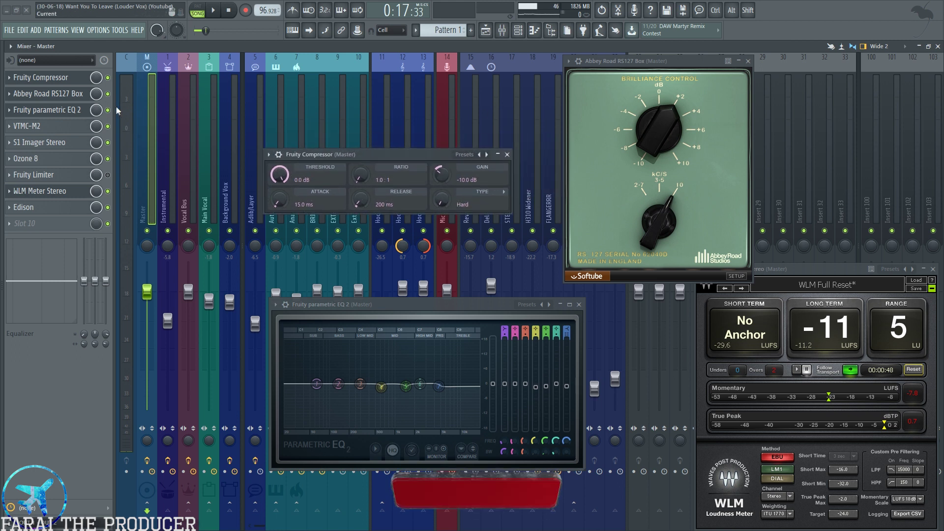
left_click(58, 160)
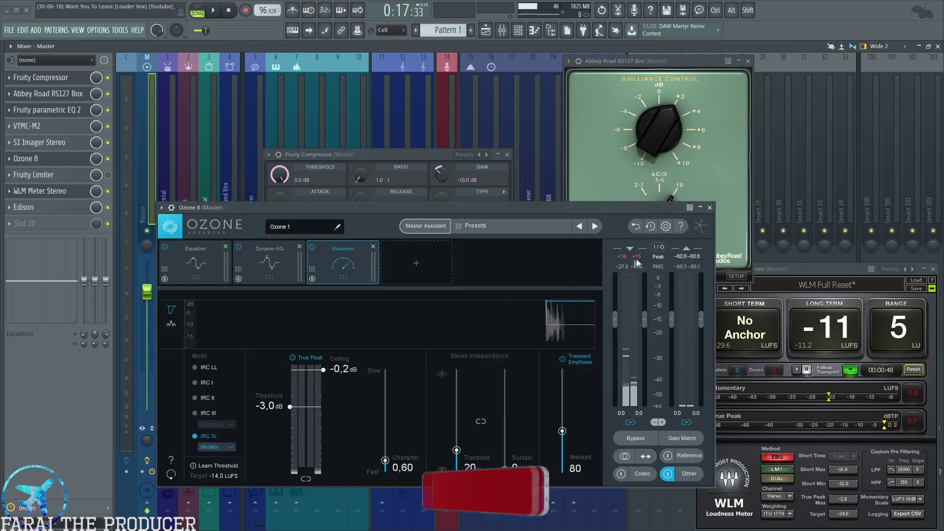
Close Ozone 8 and spread out the Master's Fruity Compressor and Abbey Road RS127 Box windows
left_click(709, 207)
left_click_drag(408, 162, 421, 186)
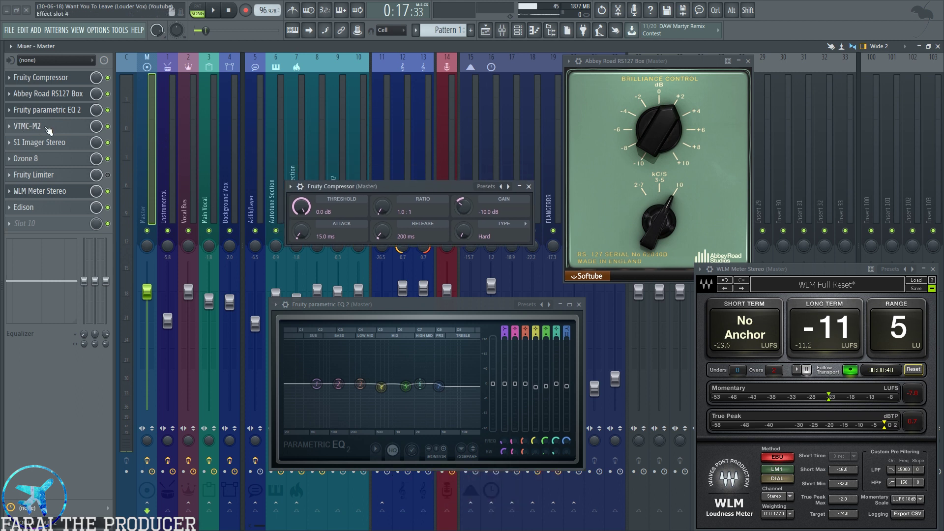
left_click(61, 94)
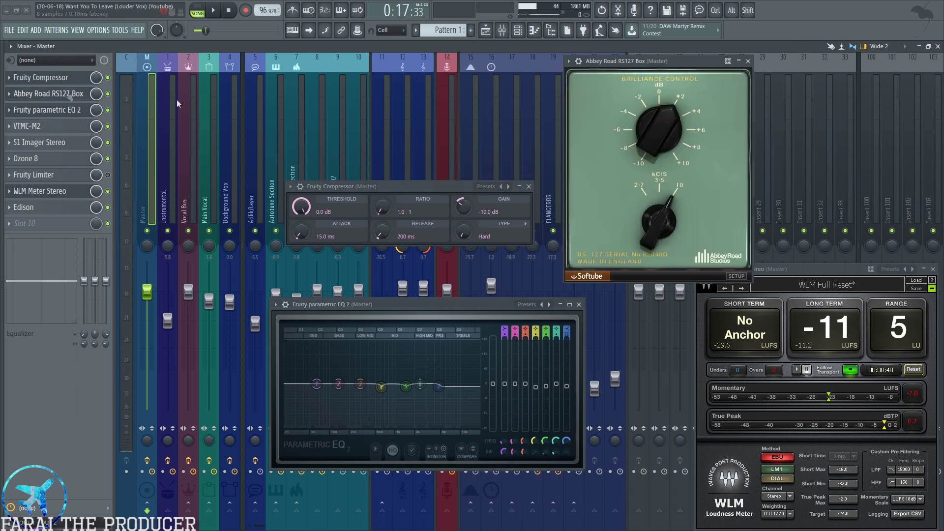
left_click_drag(615, 62, 589, 80)
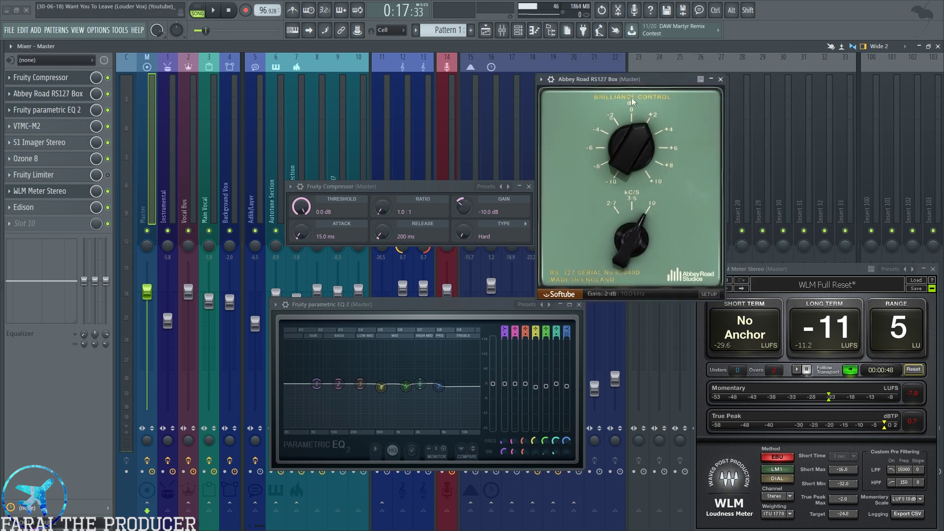
Try boosting band 6 near 8.3 kHz in the Master's Fruity parametric EQ 2, and undo the boost
mouse_move(636, 164)
left_mouse_down()
mouse_move(636, 155)
mouse_move(636, 166)
left_mouse_up()
left_click_drag(420, 383, 455, 376)
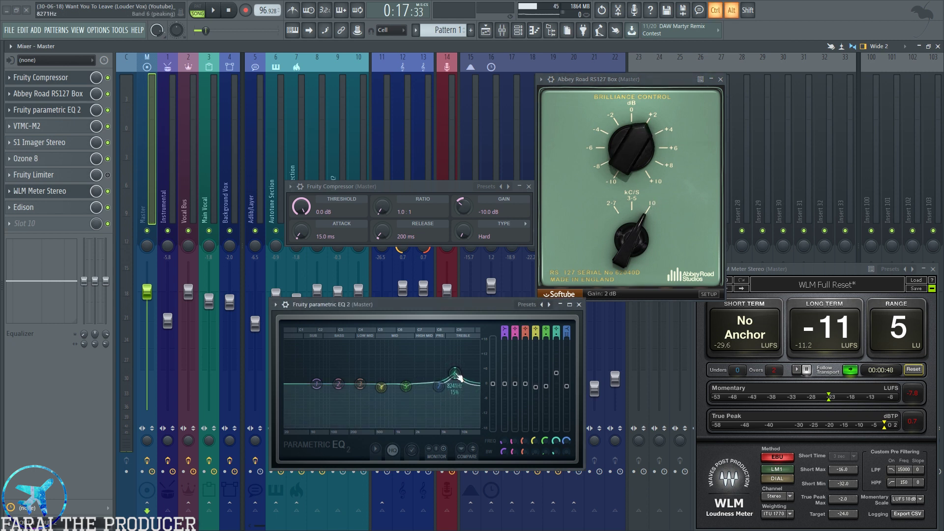
key("ctrl+alt+z")
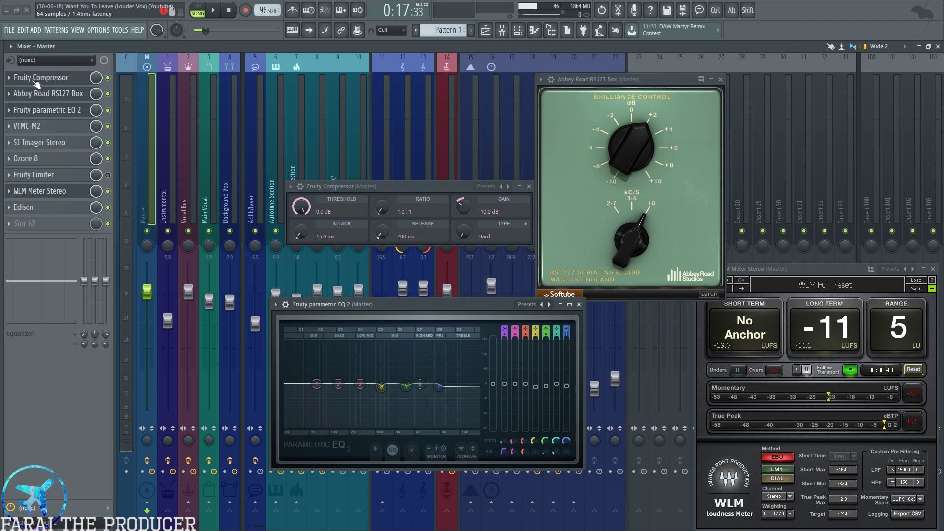
Open the Master's VTMC-M2 and arrange its window below Fruity Compressor, keeping the RS127 Box's controls in view
left_click_drag(634, 84, 646, 83)
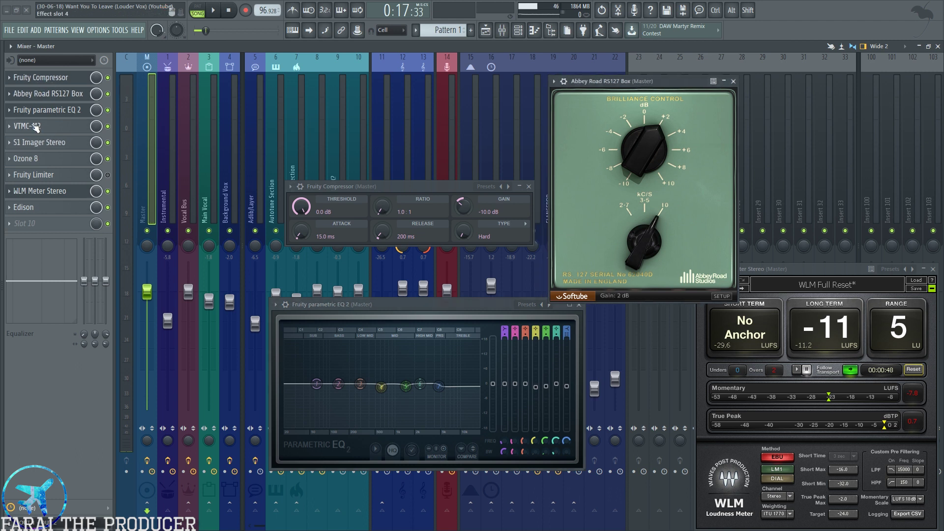
left_click(33, 127)
left_click_drag(425, 147, 455, 263)
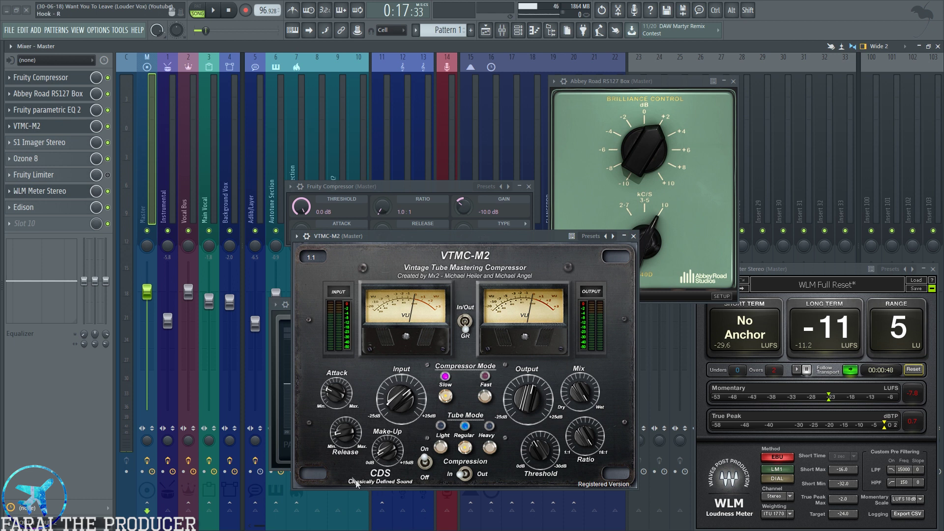
left_click_drag(510, 234, 481, 220)
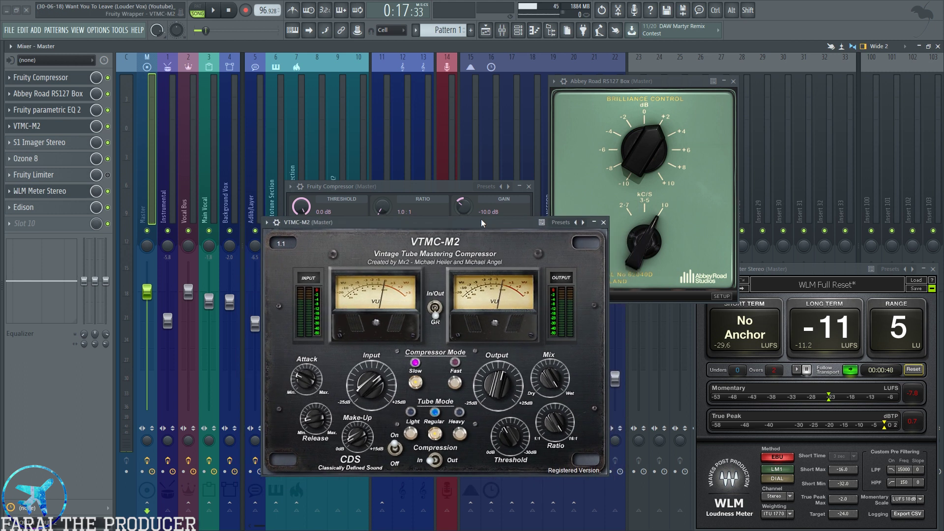
left_click_drag(445, 185, 445, 133)
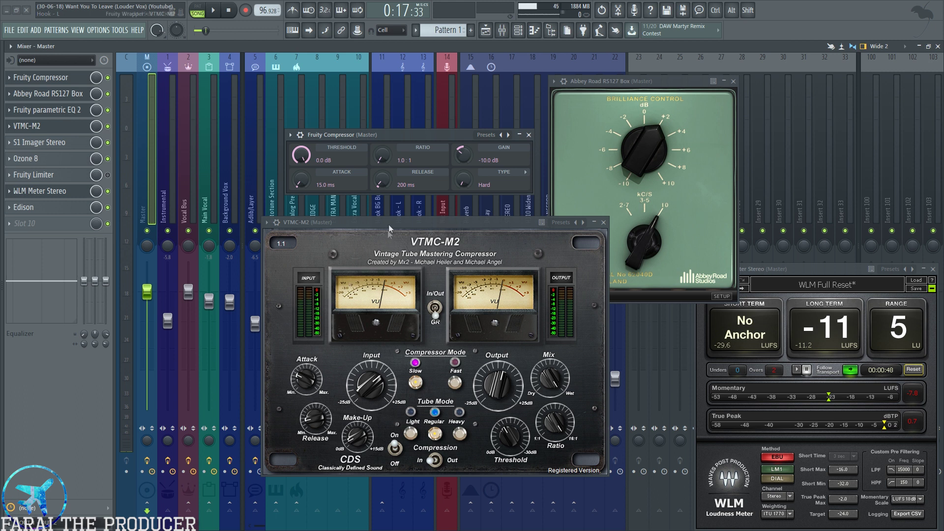
left_click_drag(388, 224, 363, 218)
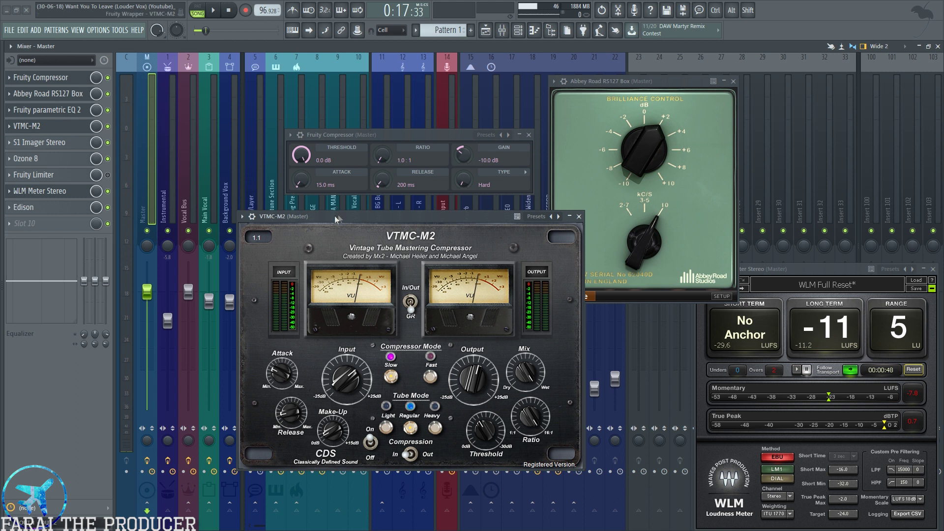
left_click_drag(339, 216, 332, 221)
Open the Master's S1 Imager Stereo to examine its settings, and close it
left_click(42, 142)
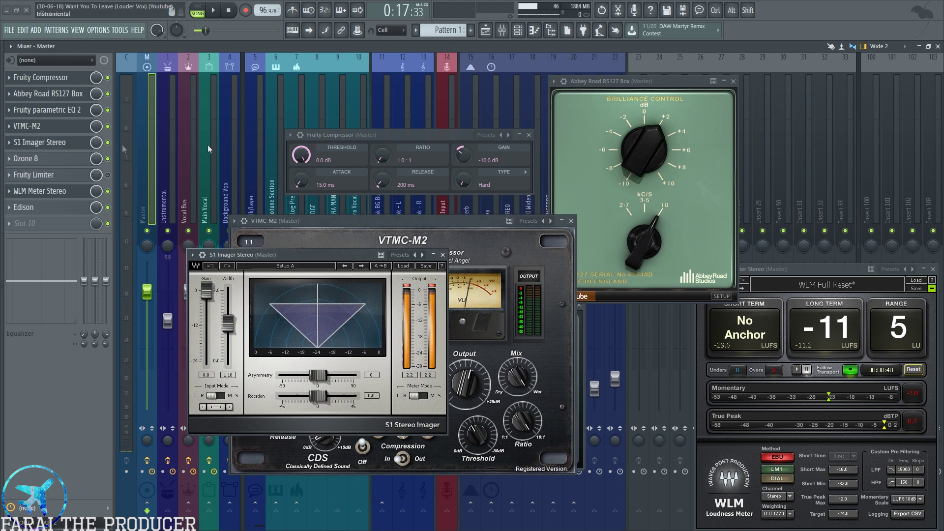
left_click_drag(348, 258, 428, 242)
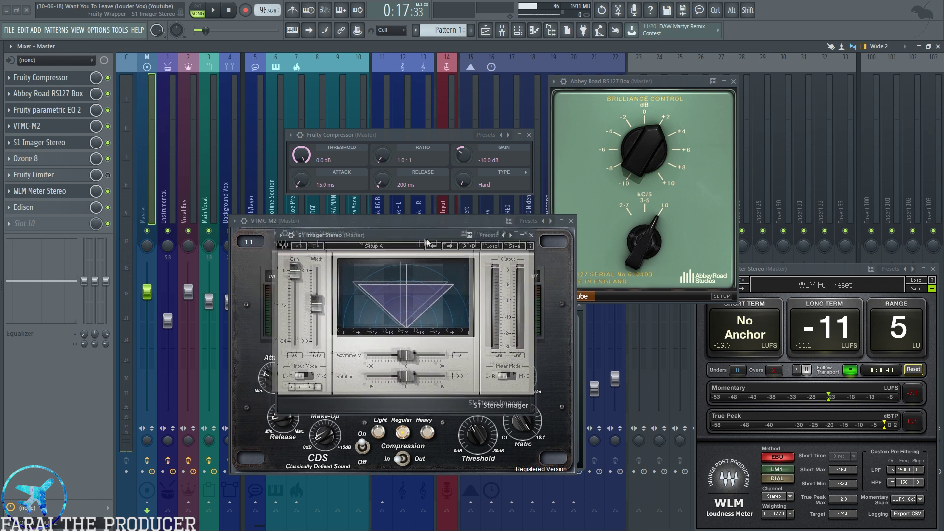
left_click(533, 235)
Line up the VTMC-M2 and Abbey Road RS127 Box windows side by side, with Fruity Compressor above them
mouse_move(425, 221)
left_mouse_down()
mouse_move(416, 238)
mouse_move(424, 227)
left_mouse_up()
left_click_drag(608, 85, 635, 131)
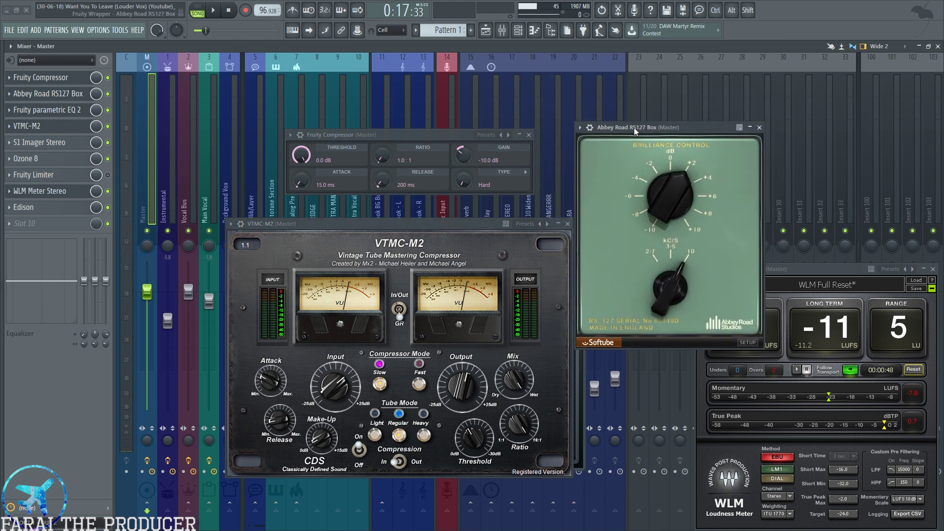
left_click_drag(667, 130, 667, 226)
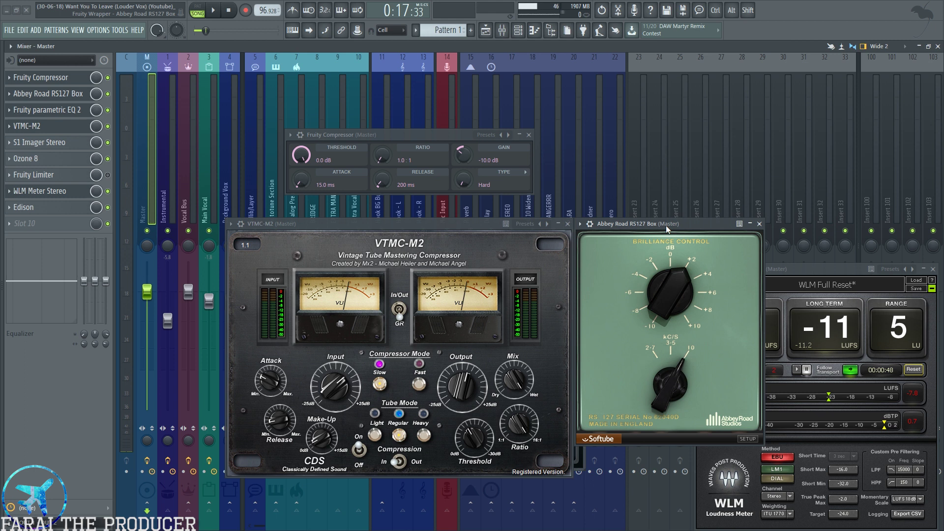
mouse_move(362, 134)
left_mouse_down()
mouse_move(374, 134)
mouse_move(363, 147)
left_mouse_up()
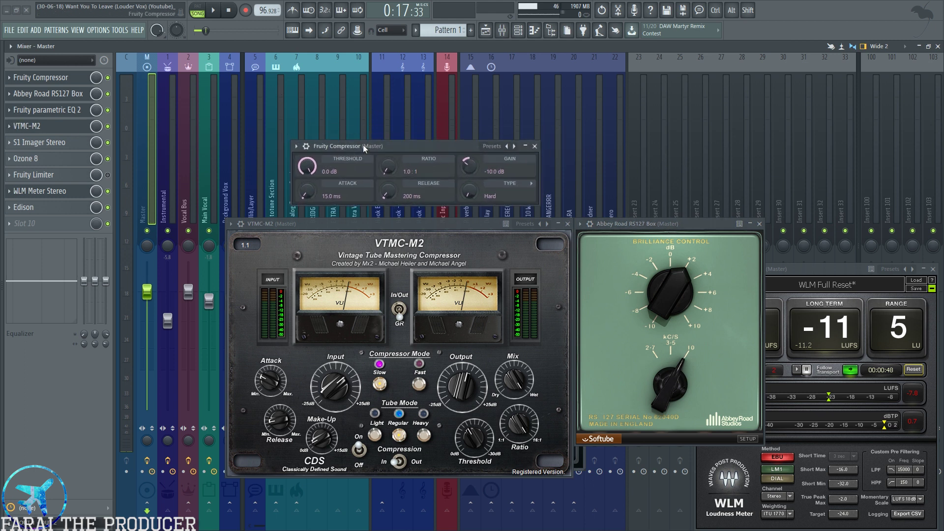
left_click(306, 146)
left_click(306, 147)
left_click_drag(335, 149, 327, 159)
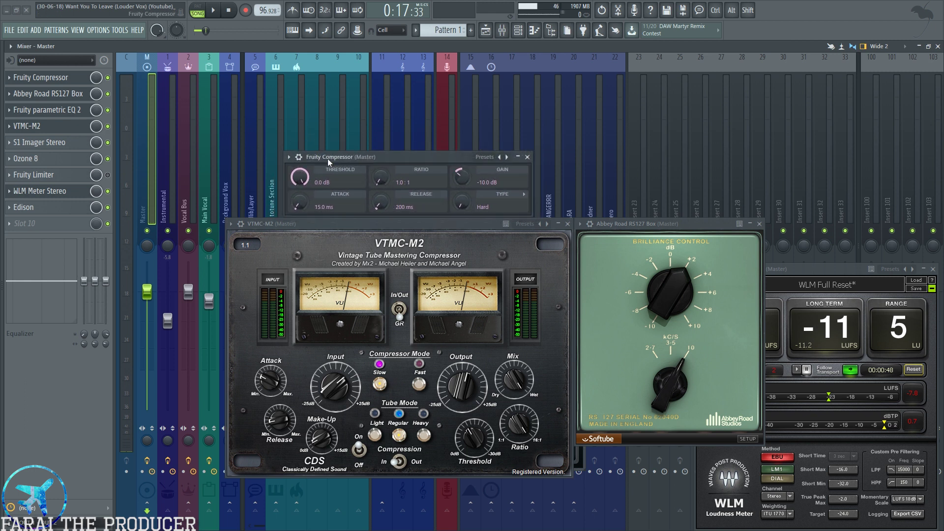
mouse_move(327, 159)
left_mouse_down()
mouse_move(312, 160)
mouse_move(320, 161)
left_mouse_up()
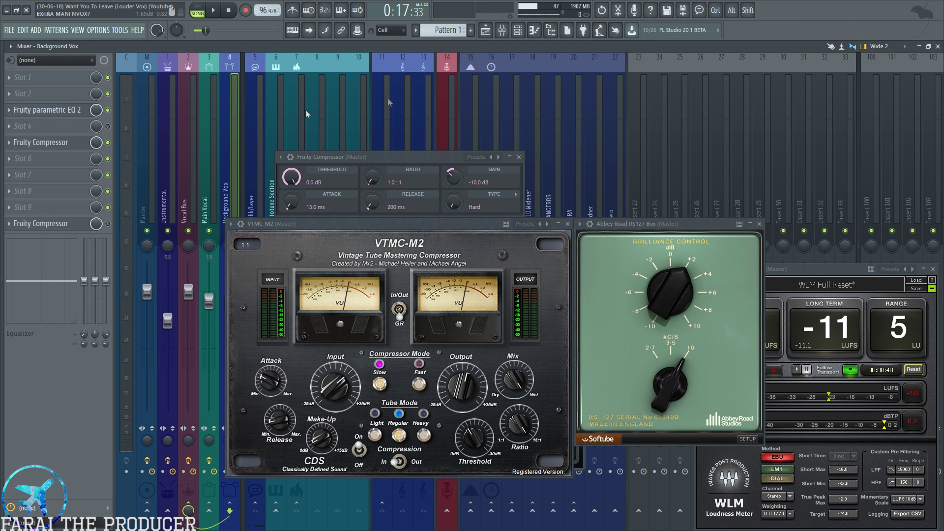
Select the Master track and rename the Fruity Compressor in its first slot to Gain Staging
left_click(150, 132)
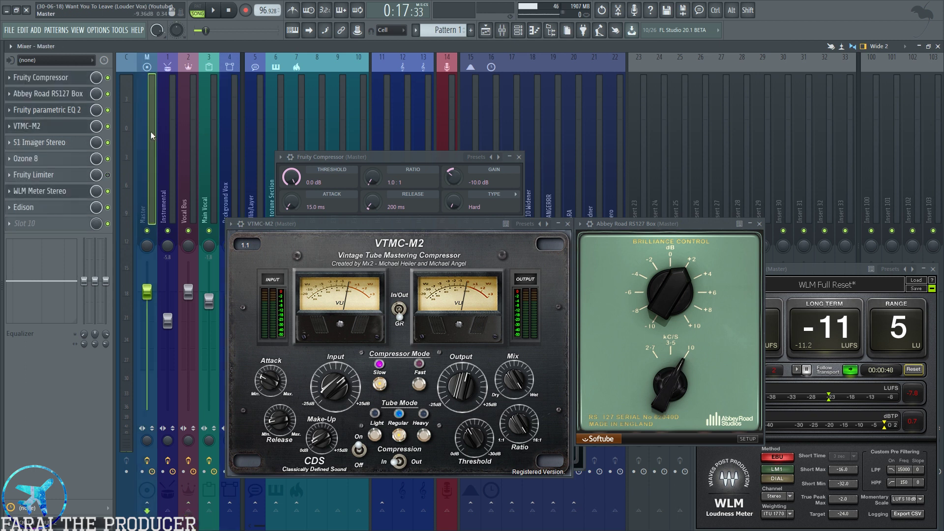
right_click(65, 79)
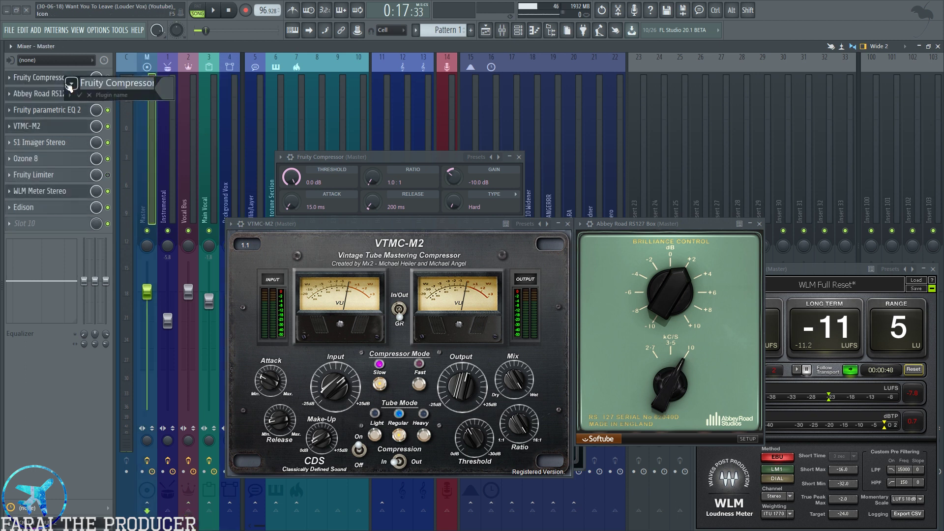
type("Gai")
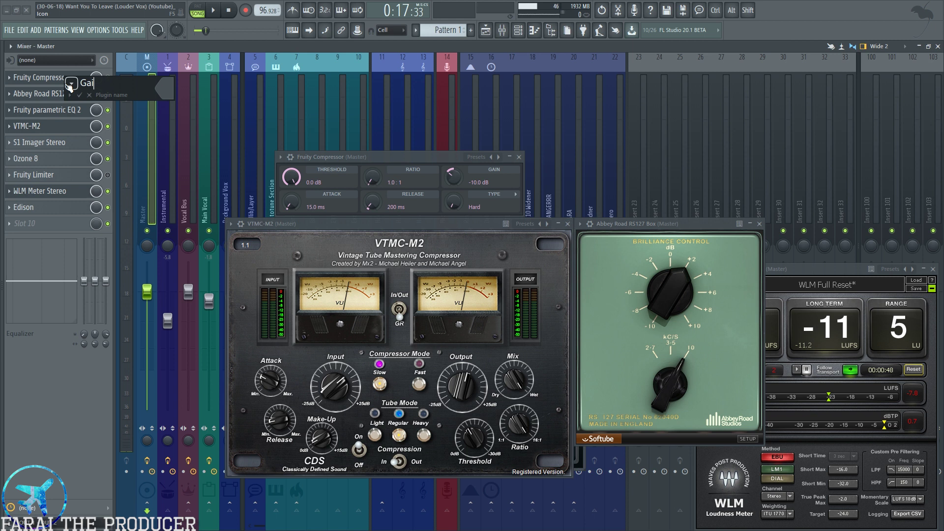
type("n STa")
type("ging")
key("Return")
Close the Gain Staging, VTMC-M2 and parametric EQ 2 windows, and place the RS127 Box in the middle of the mixer
left_click_drag(397, 160, 397, 159)
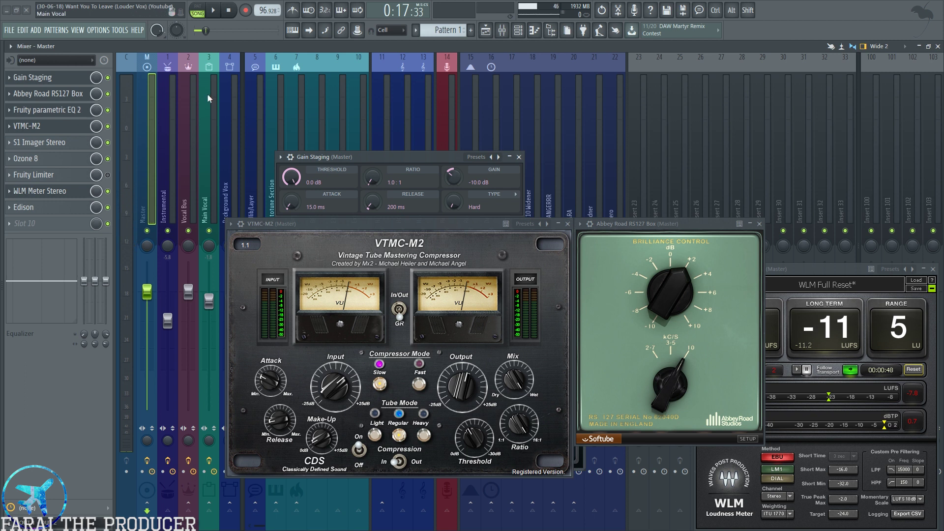
left_click(519, 157)
left_click_drag(614, 224, 344, 202)
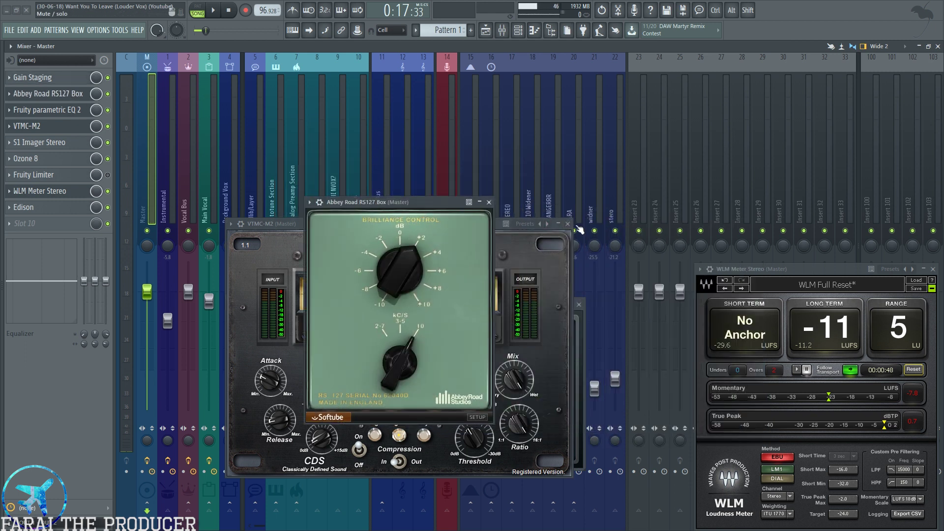
left_click(568, 224)
left_click(579, 304)
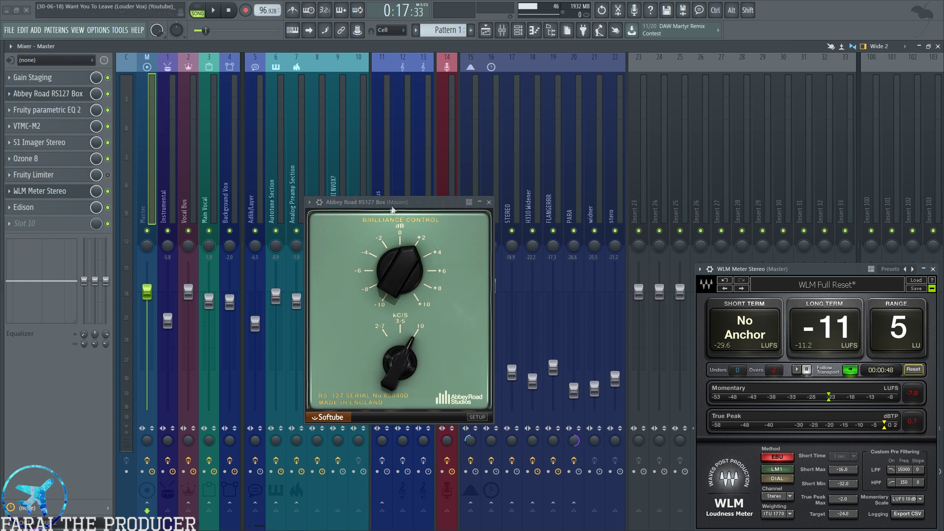
left_click_drag(391, 207, 399, 170)
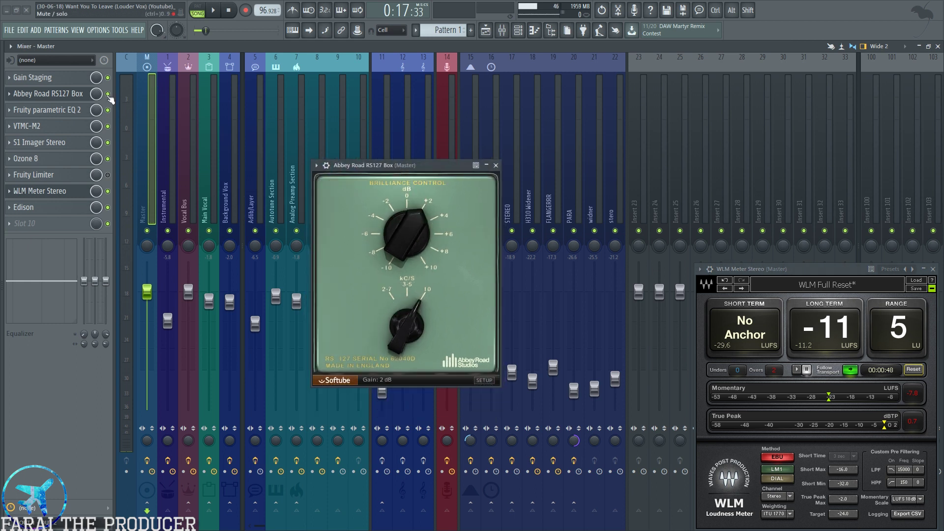
Play the song to hear the Master with the RS127 Box window open, and stop playback
key("space")
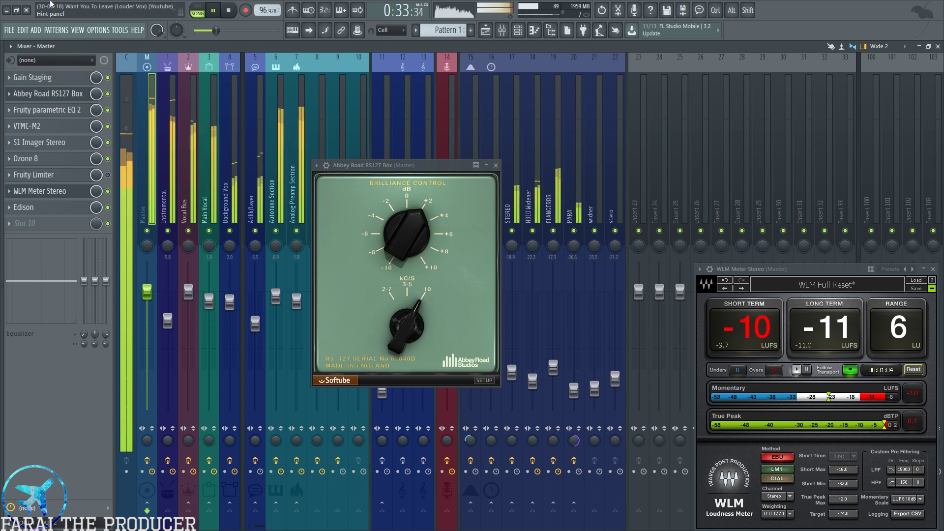
key("space")
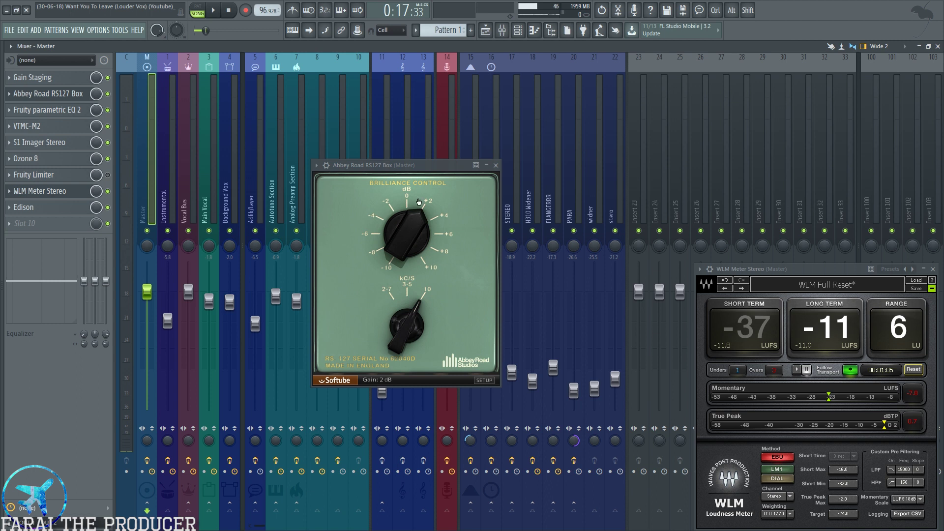
left_click_drag(407, 172, 426, 162)
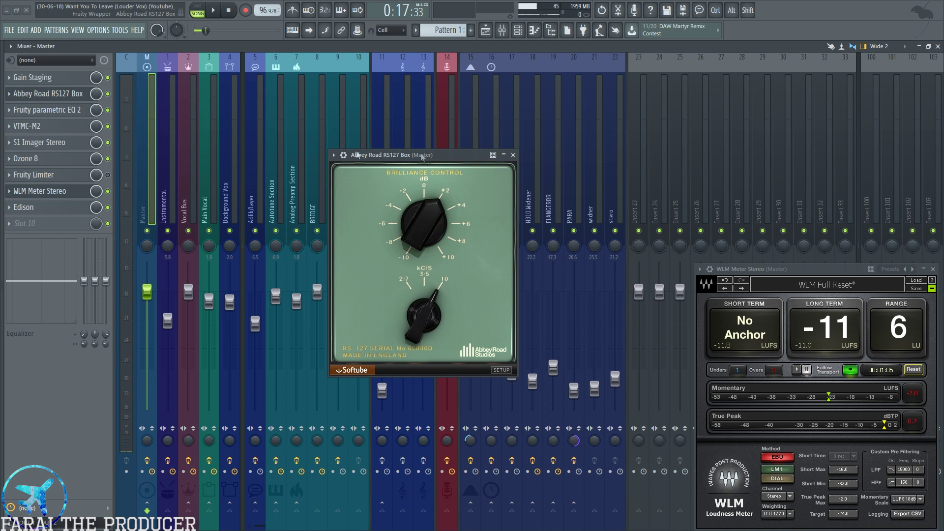
Open the Master's Fruity parametric EQ 2 and maximize its window
left_click(48, 110)
left_click_drag(443, 313, 434, 256)
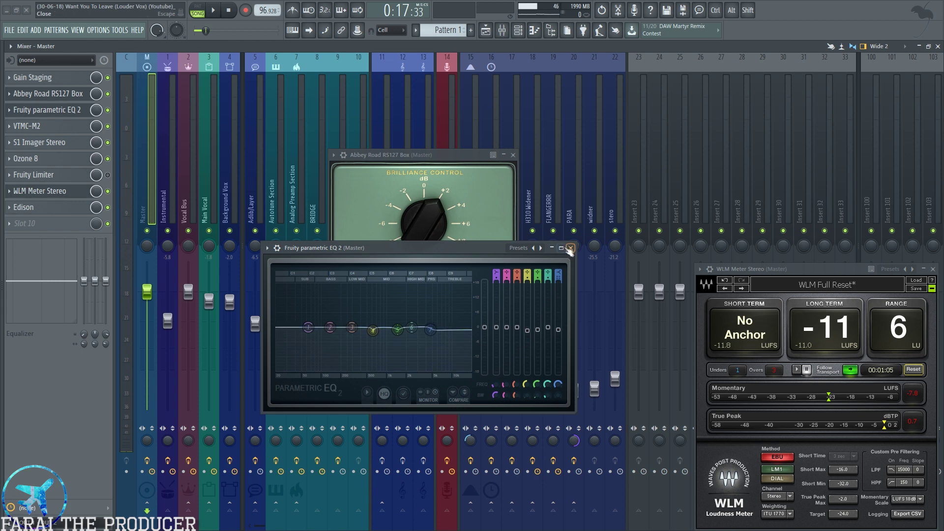
left_click(561, 248)
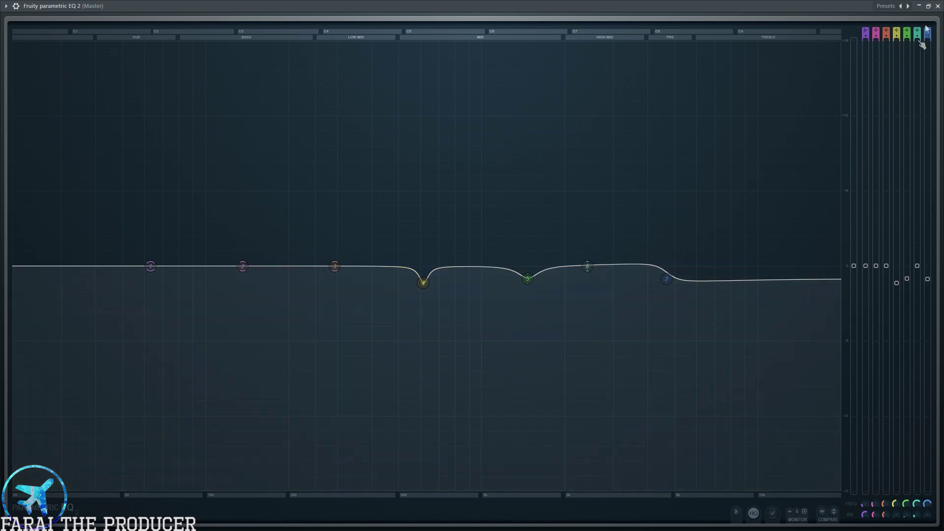
Try raising band 4's level in the EQ, undo the change, and copy the band's level value
left_click_drag(896, 282, 895, 243)
key("ctrl+z")
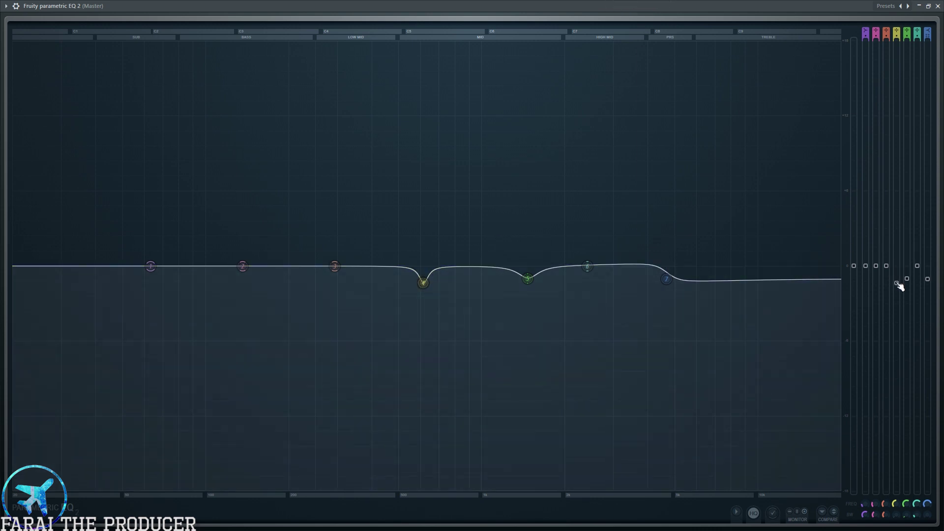
right_click(896, 283)
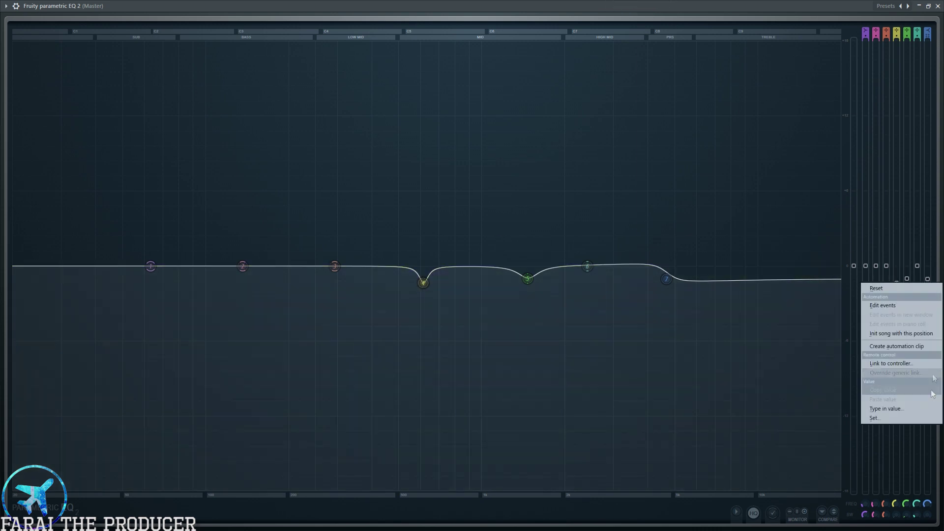
left_click(924, 388)
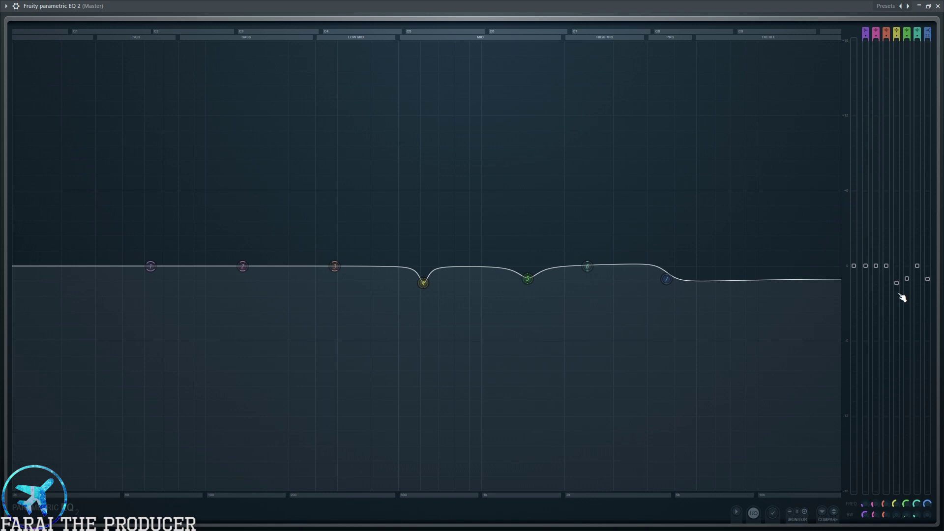
Boost EQ band 4 almost to its maximum during playback to hear its frequency, and paste the copied level back
key("space")
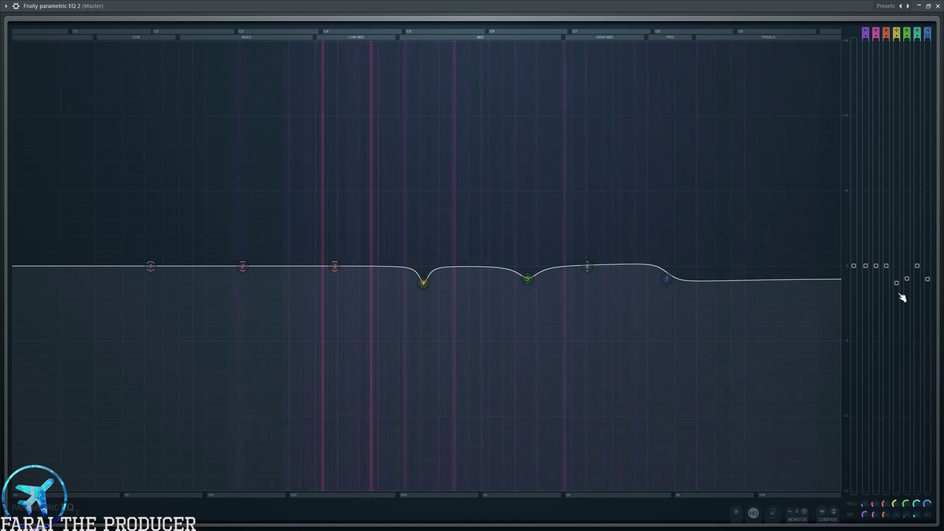
left_click_drag(423, 283, 422, 49)
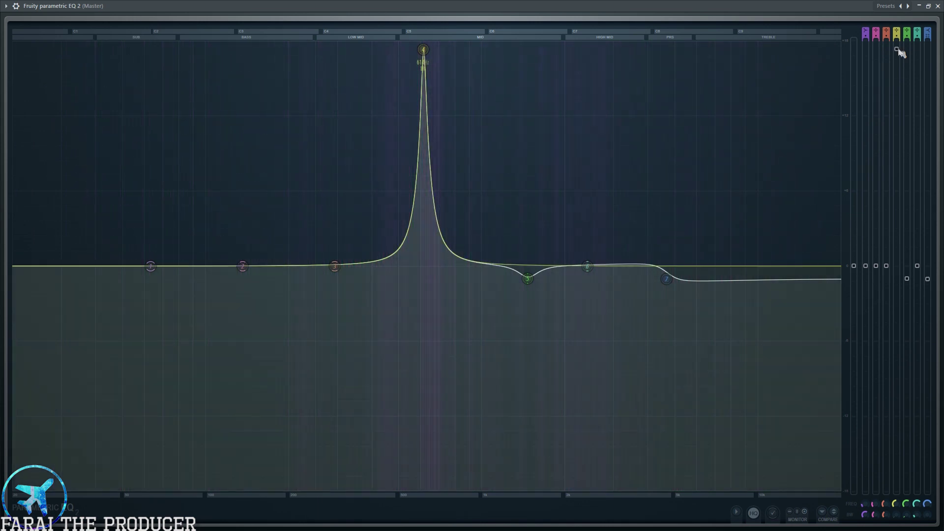
right_click(898, 50)
left_click(898, 167)
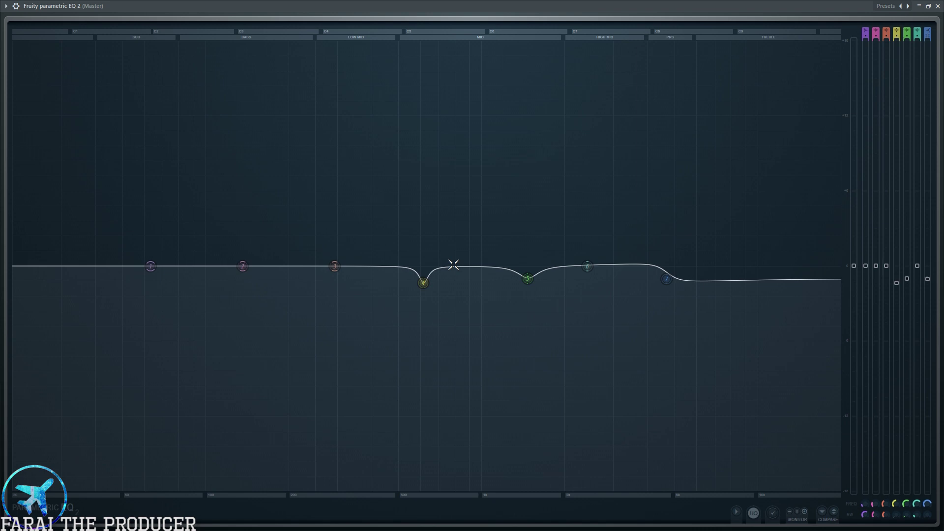
Restore the Fruity parametric EQ 2 window to its normal size, and reopen the Abbey Road RS127 Box beside it
left_click(928, 6)
left_click_drag(463, 146, 470, 127)
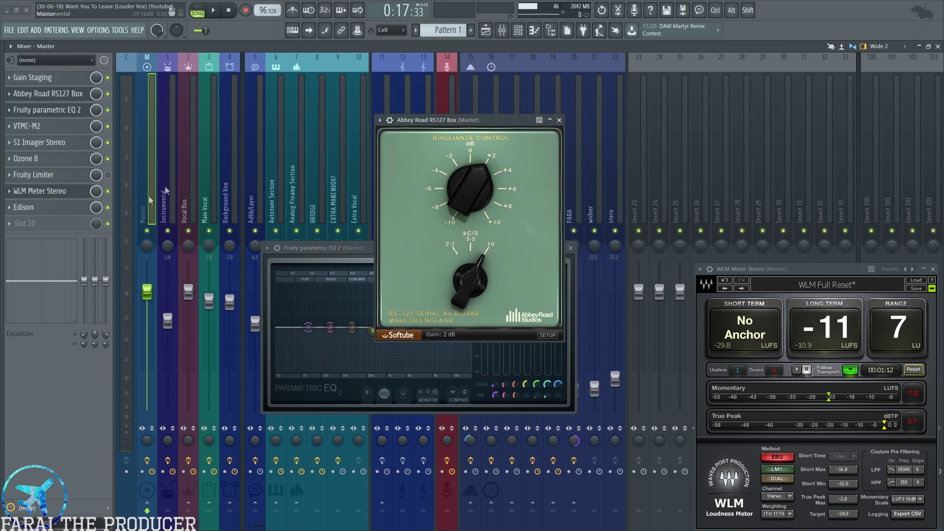
left_click_drag(467, 121, 457, 131)
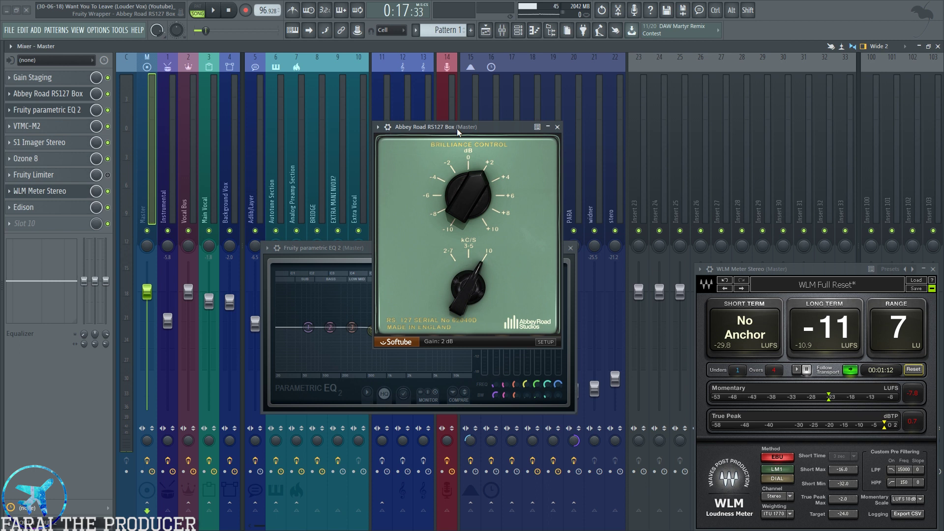
left_click(557, 127)
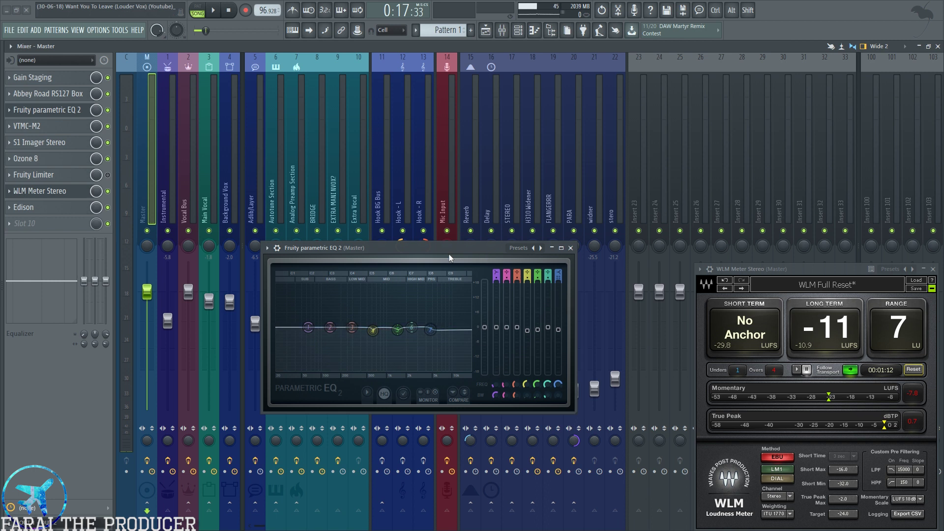
left_click(42, 94)
left_click_drag(448, 127, 549, 143)
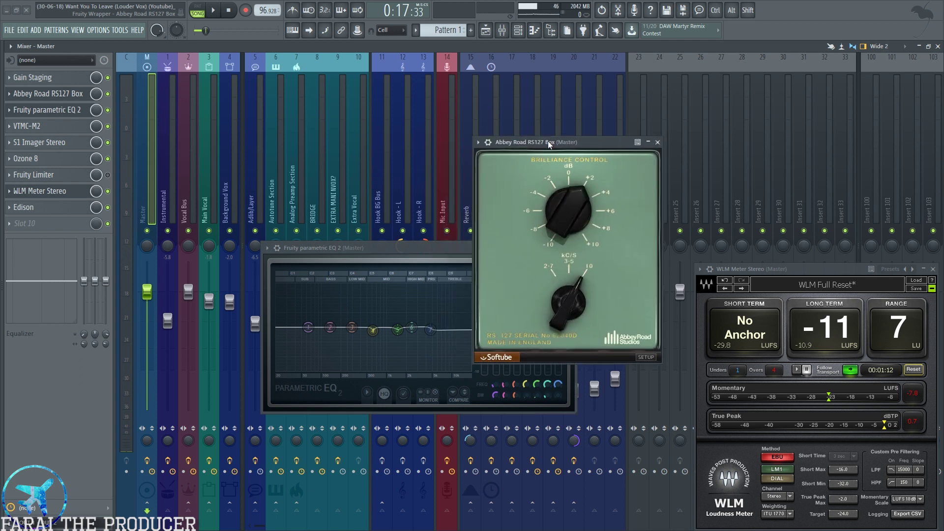
left_click_drag(539, 142, 534, 151)
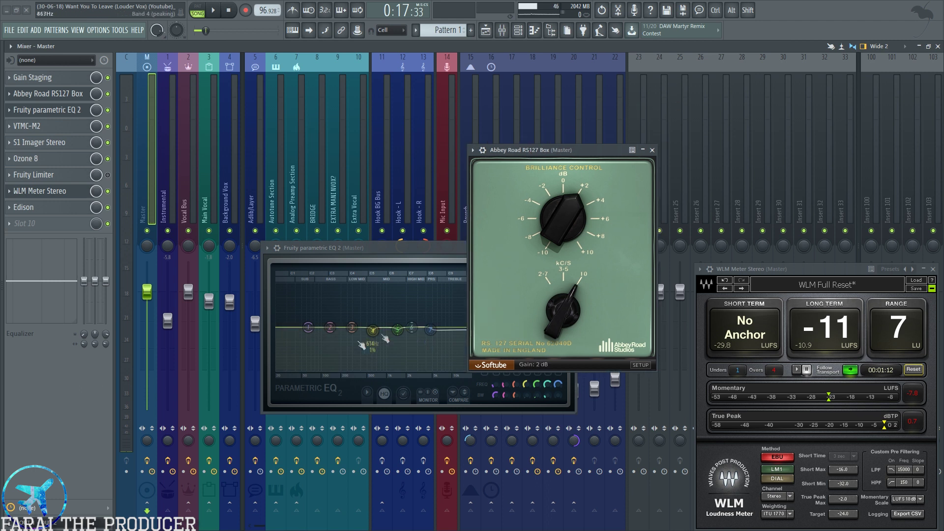
Open the Master's VTMC-M2 compressor in place of the parametric EQ and RS127 Box windows
left_click_drag(431, 250, 399, 252)
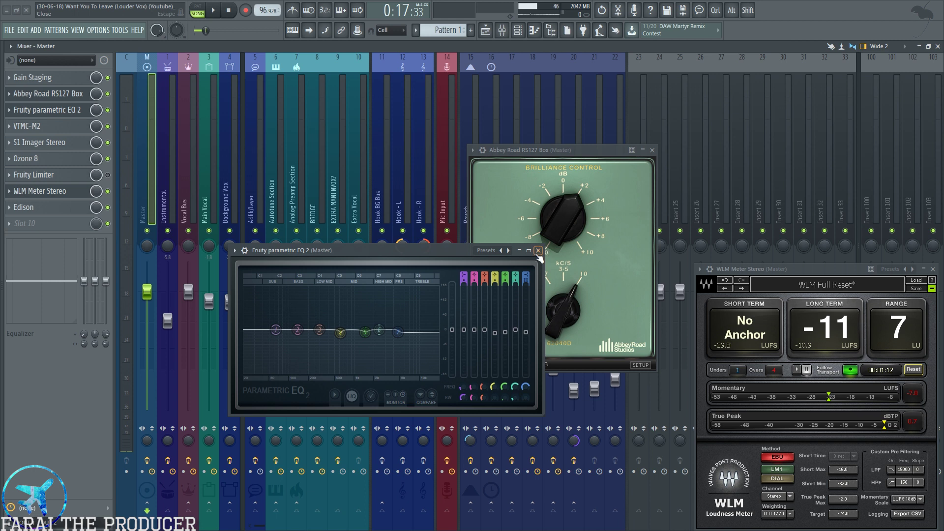
left_click(538, 252)
left_click(27, 126)
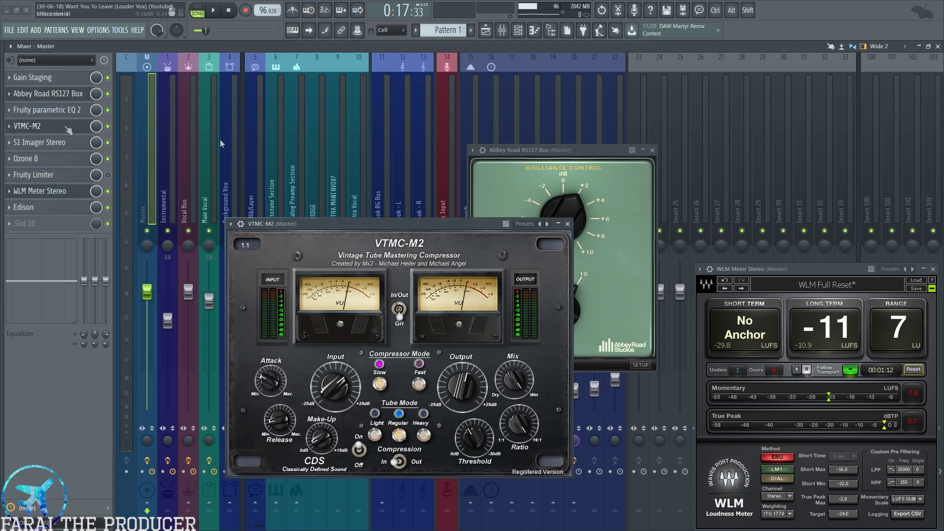
left_click(652, 150)
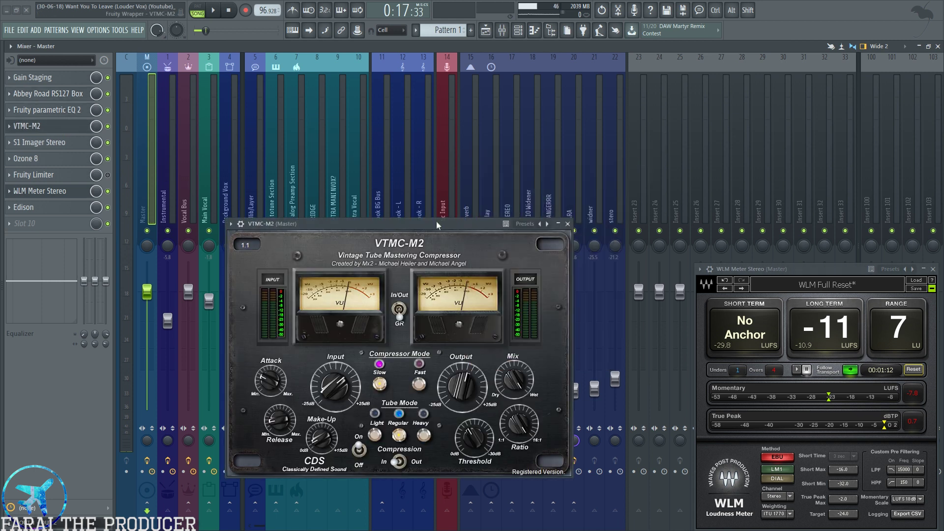
left_click_drag(436, 221, 490, 204)
left_click_drag(425, 209, 416, 170)
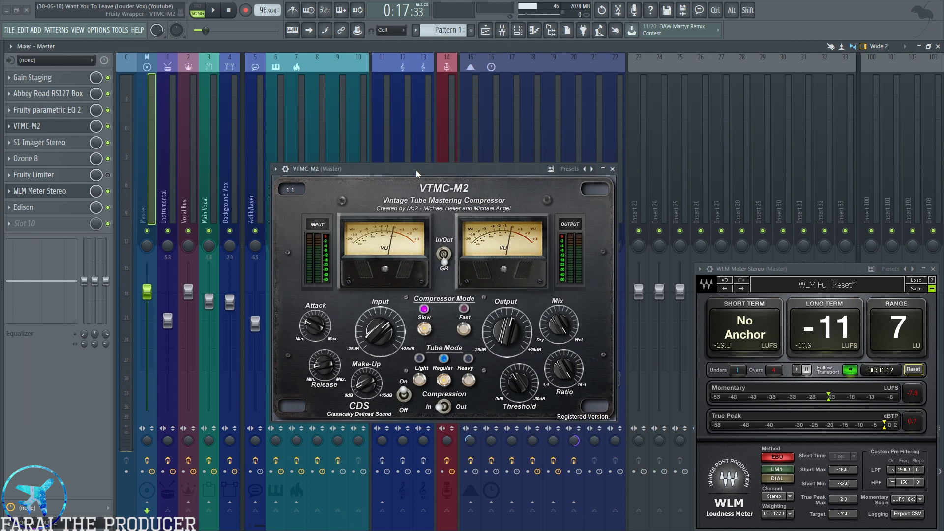
left_click_drag(416, 169, 407, 177)
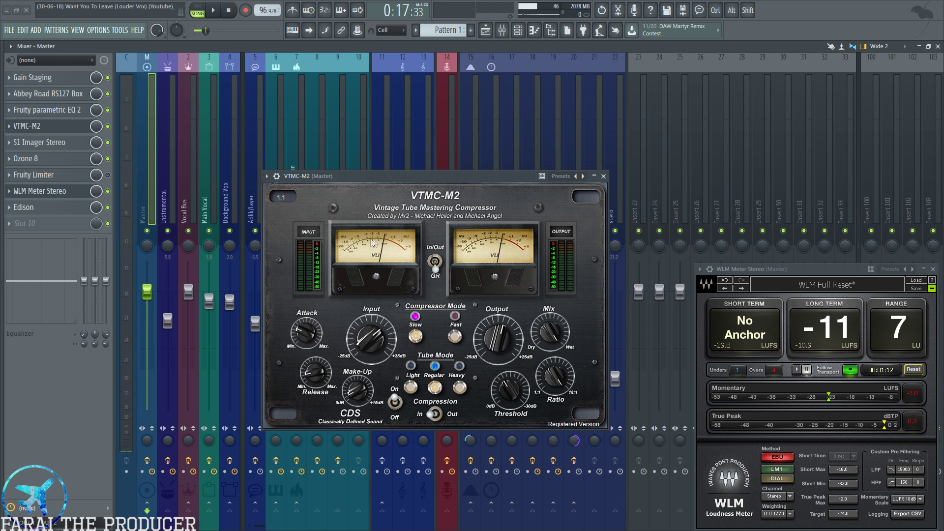
left_click_drag(445, 180, 447, 192)
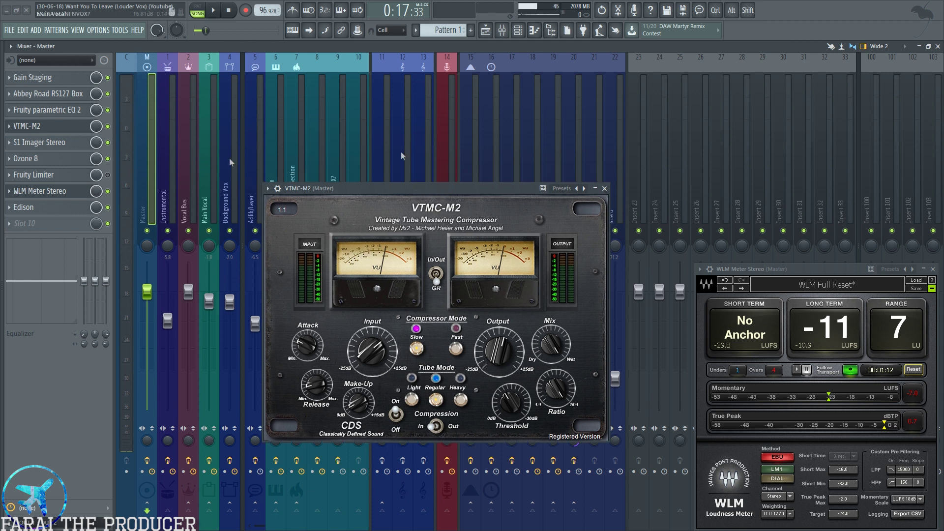
left_click_drag(501, 190, 511, 189)
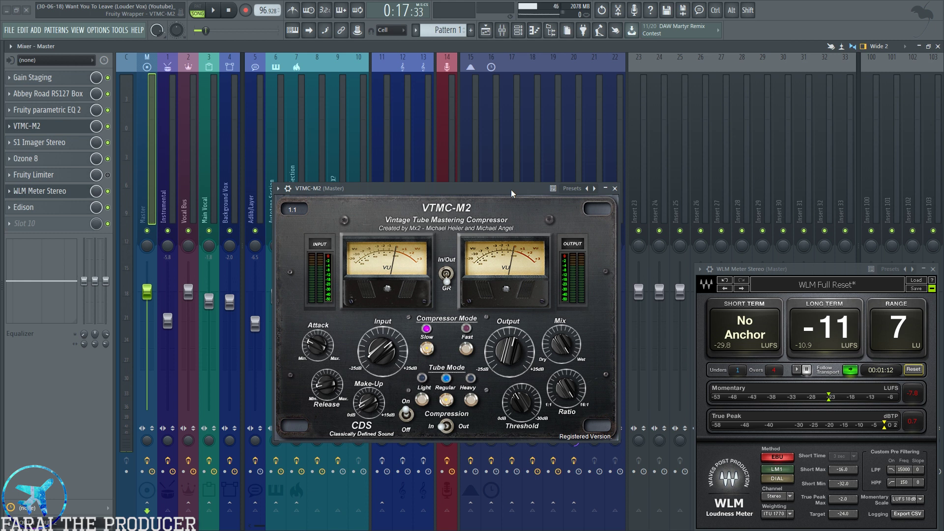
left_click_drag(512, 190, 506, 179)
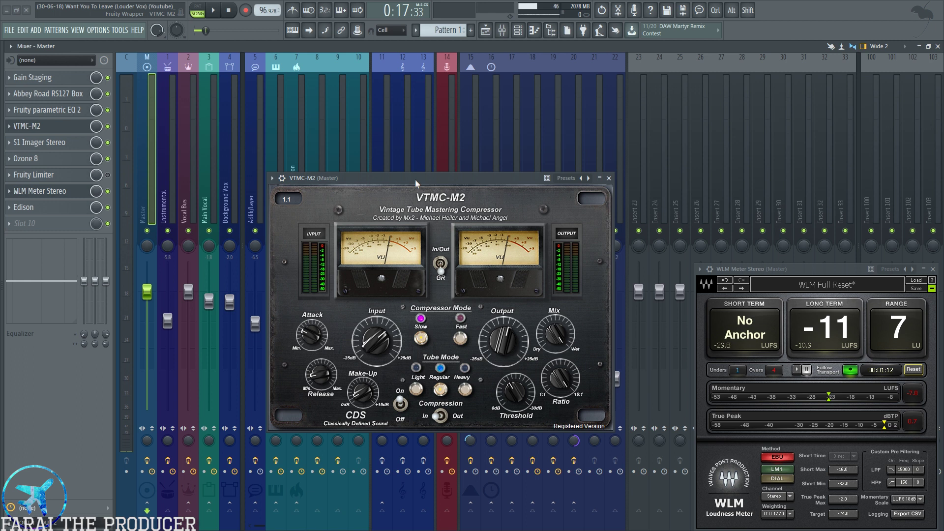
left_click_drag(415, 179, 453, 175)
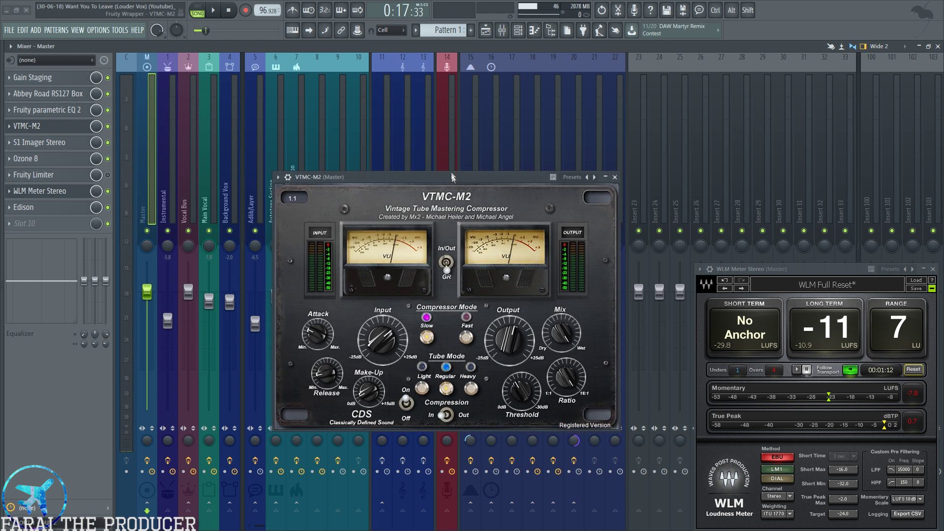
Open the Gain Staging plugin above the VTMC-M2 window, and play the song to watch the compressor's input and output meters
left_click(56, 80)
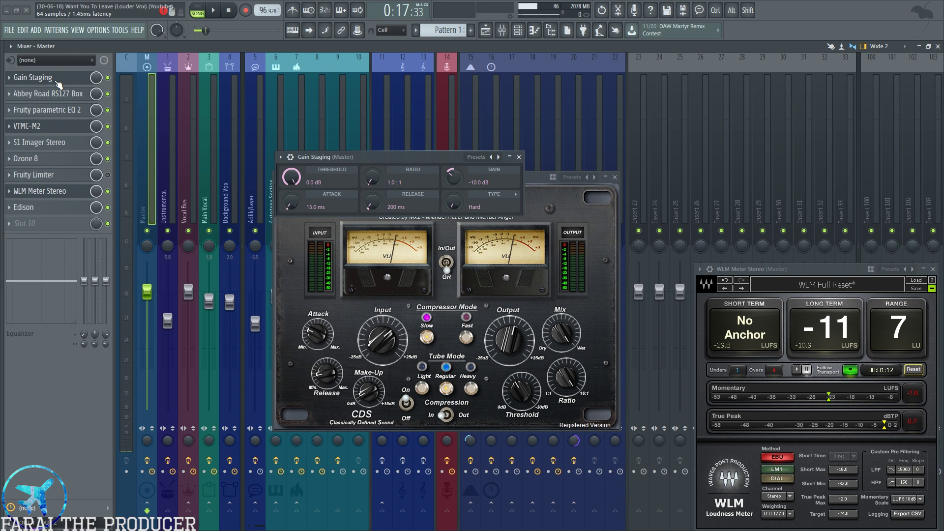
left_click_drag(335, 157, 368, 100)
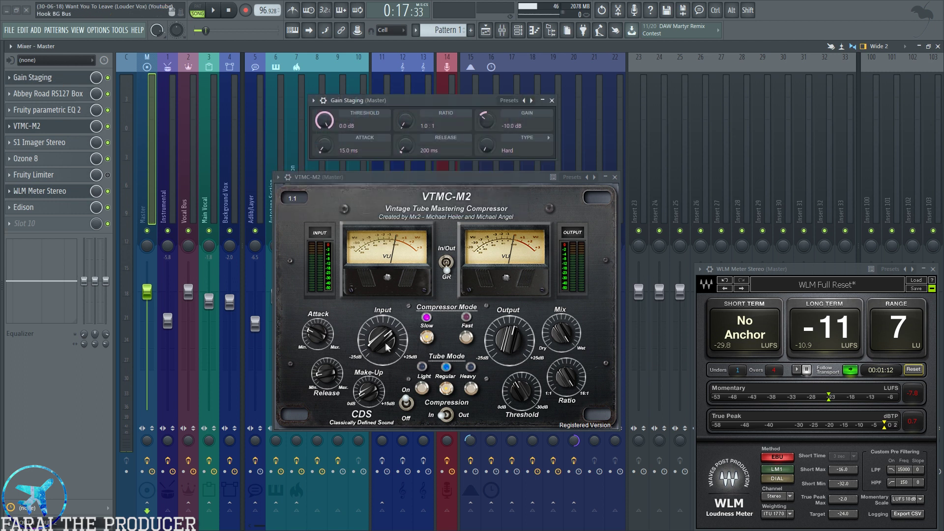
left_click_drag(397, 182, 396, 181)
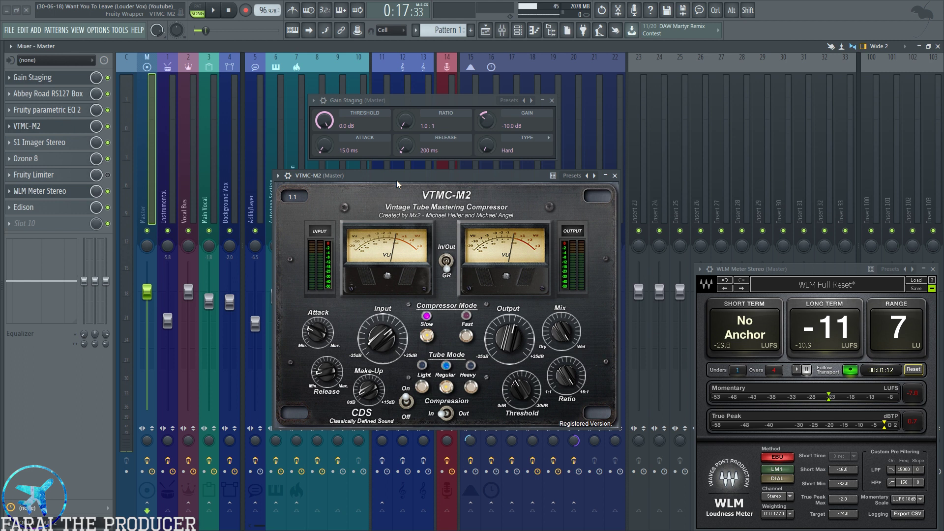
left_click_drag(396, 180, 408, 178)
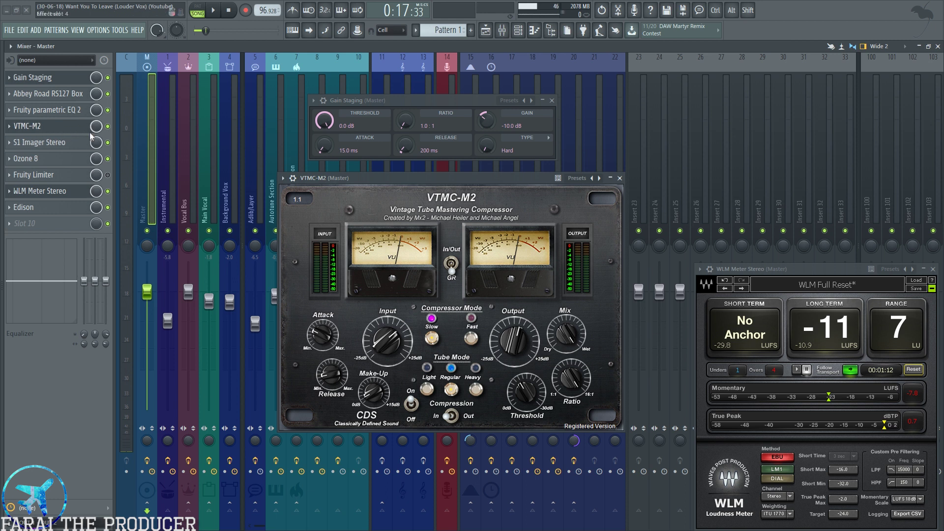
key("space")
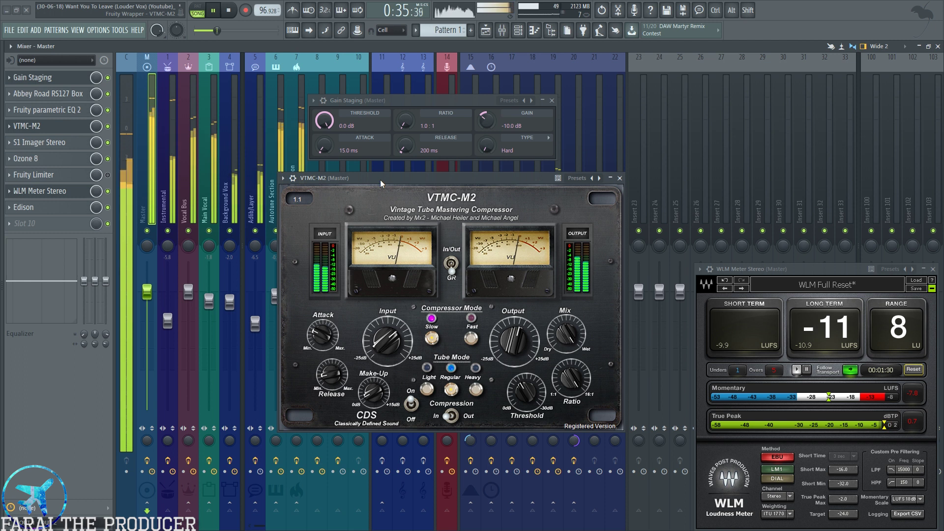
key("space")
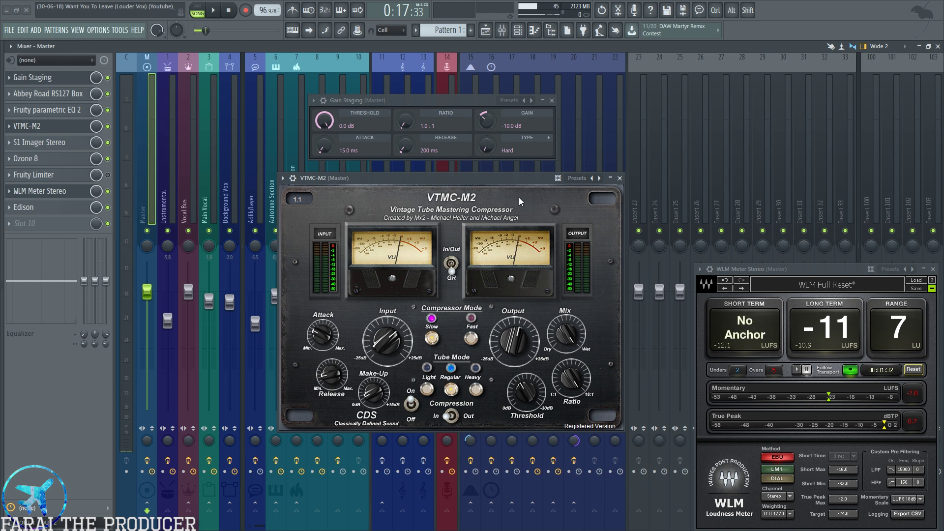
Open the Master's S1 Imager Stereo in place of the VTMC-M2 and Gain Staging windows
left_click(620, 178)
left_click(44, 142)
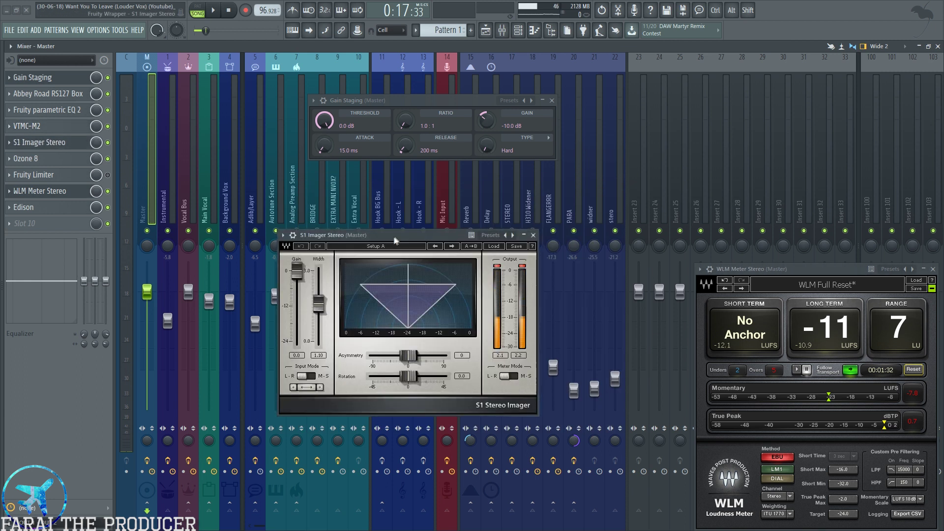
left_click_drag(443, 235, 478, 237)
left_click(551, 100)
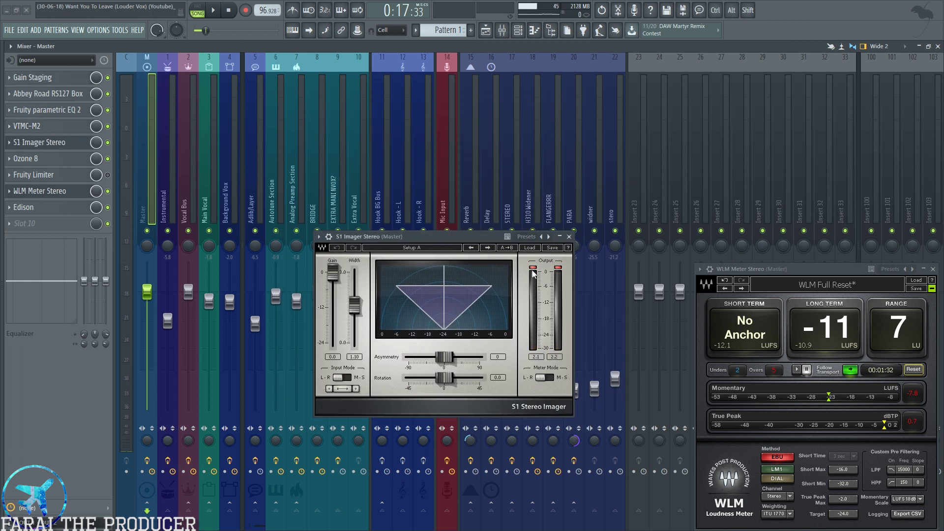
left_click_drag(453, 236, 463, 213)
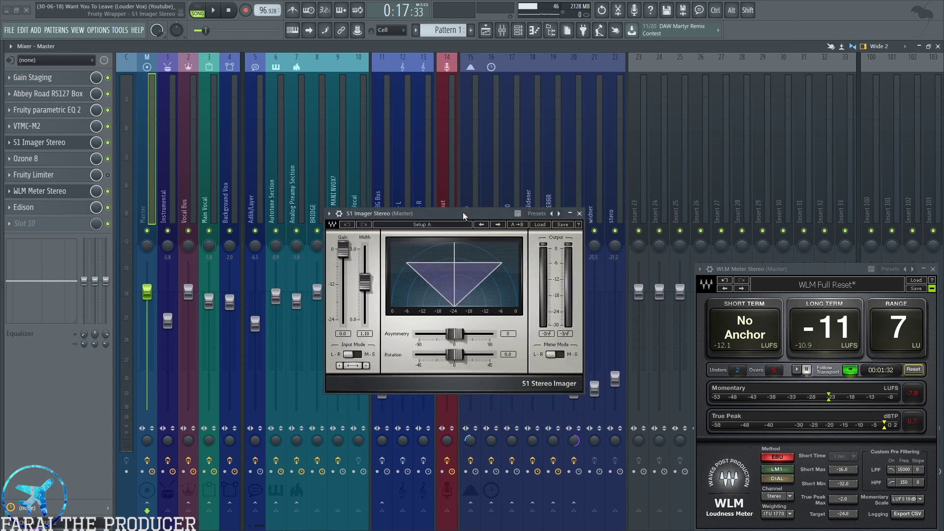
left_click_drag(462, 212, 447, 181)
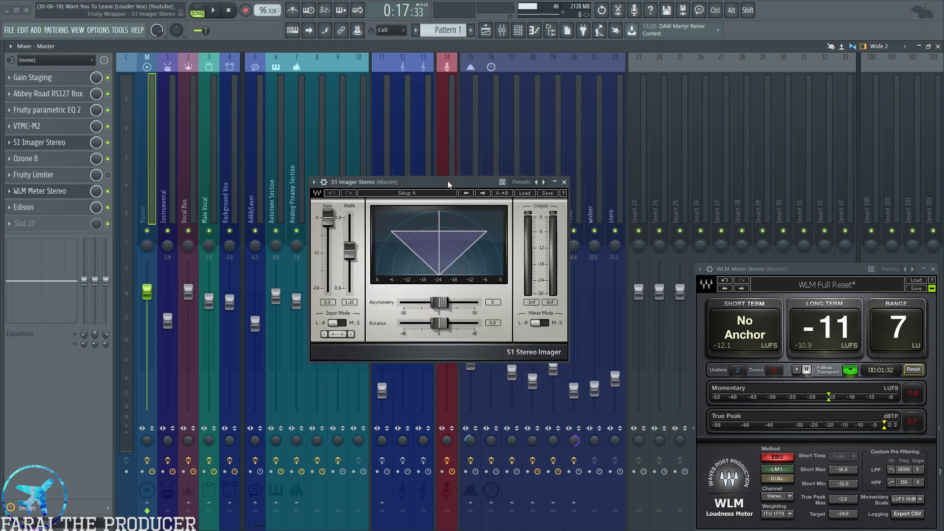
left_click_drag(348, 183, 333, 186)
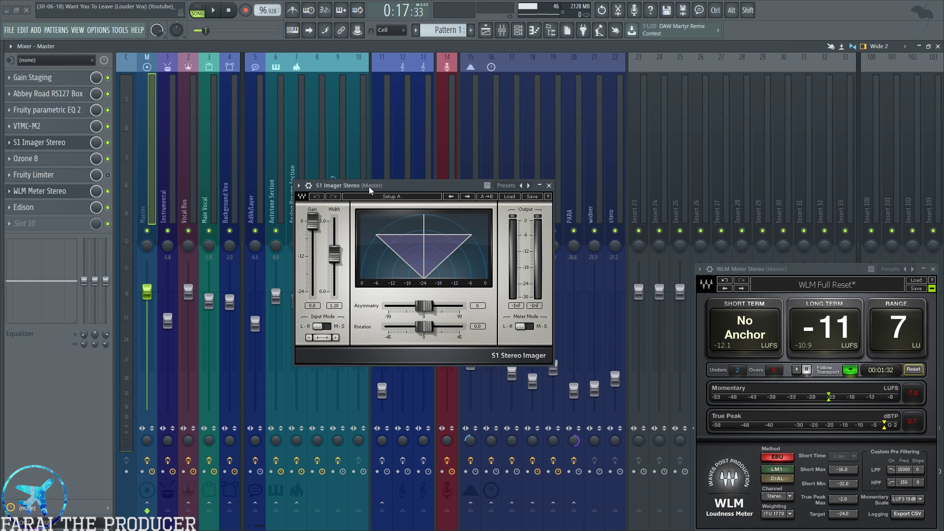
left_click_drag(370, 190, 363, 180)
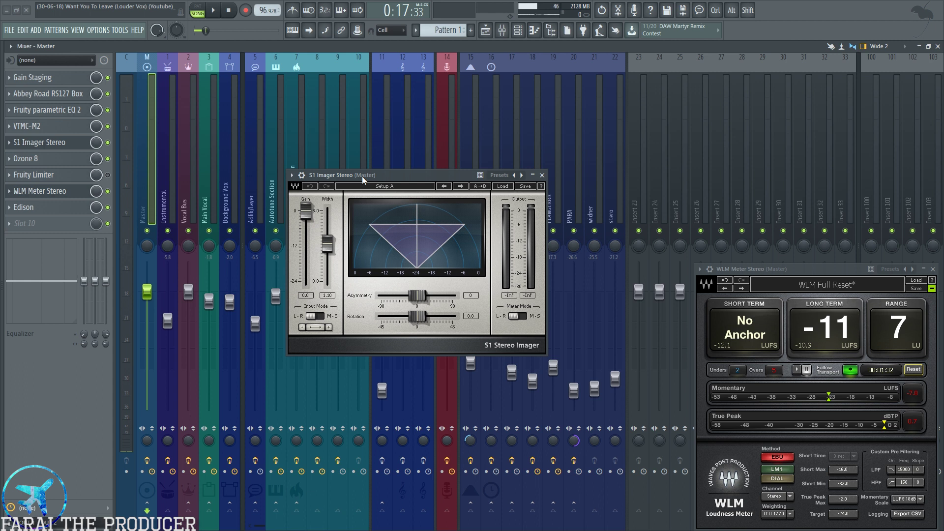
left_click_drag(363, 180, 379, 187)
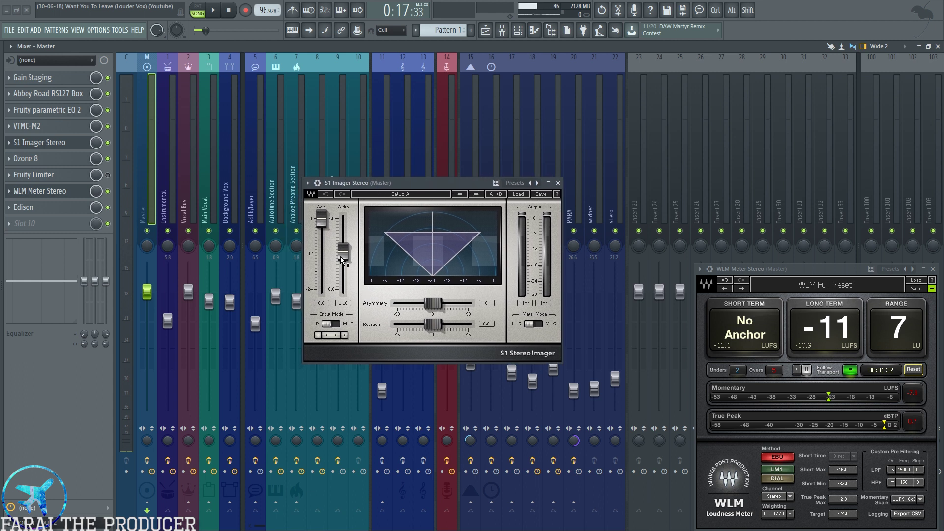
Try adjusting and resetting the S1 Imager's Width, and undo the change
mouse_move(342, 259)
left_mouse_down()
mouse_move(343, 218)
mouse_move(342, 252)
left_mouse_up()
left_click(349, 259, "alt")
left_click(326, 194)
Play the song with the S1 Imager bypassed on the Master, and re-enable it during playback to compare the stereo width
left_click(108, 144)
key("space")
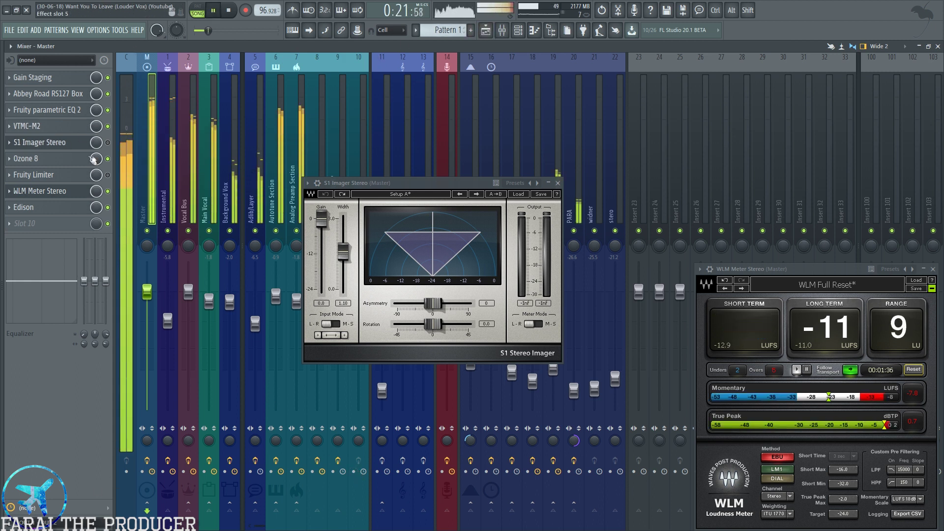
left_click(108, 142)
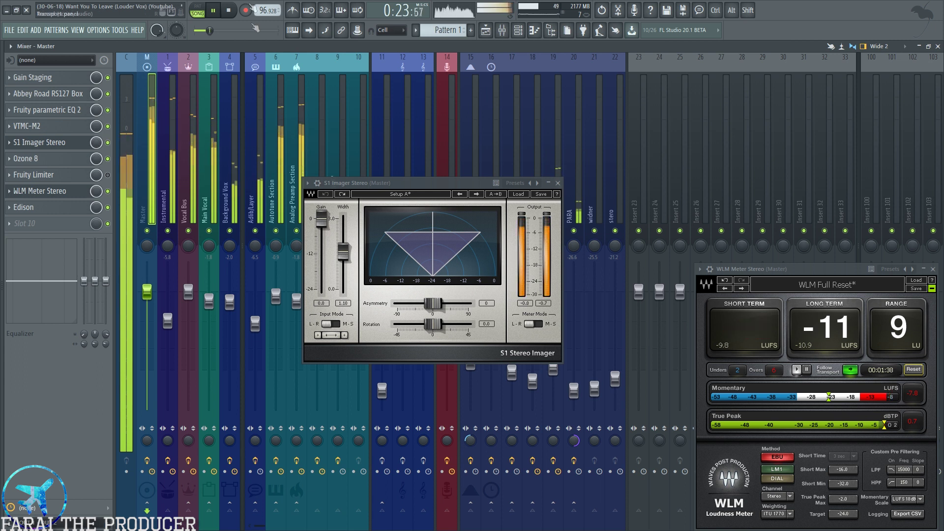
Widen the S1 Imager to a Width of 2.55 during playback to hear the exaggerated effect, and undo it
left_click_drag(343, 252, 343, 225)
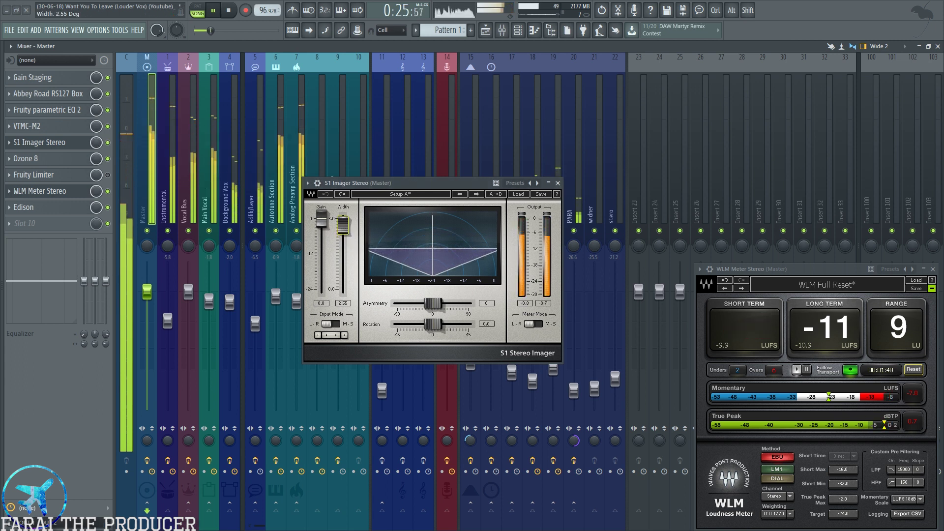
left_click(328, 195)
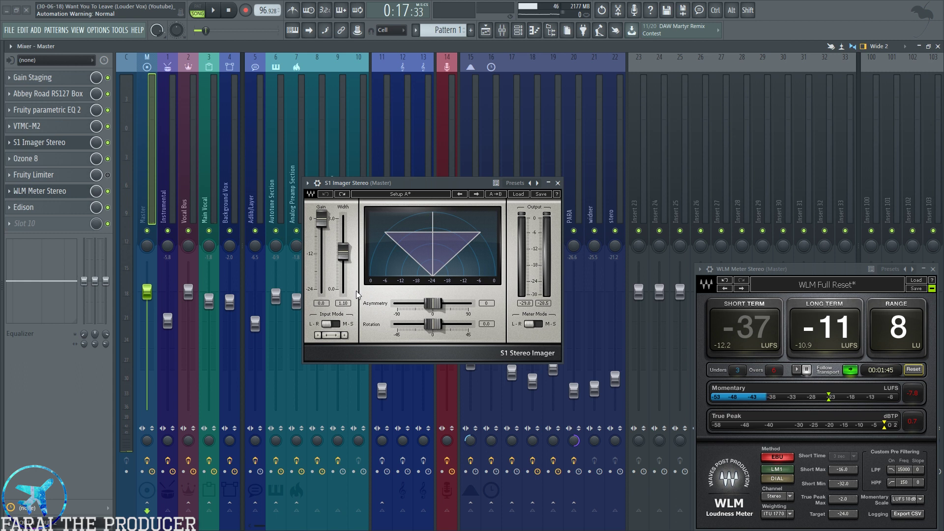
Save the project, and switch from the S1 Imager to the Master's Ozone 8 window
key("ctrl+s")
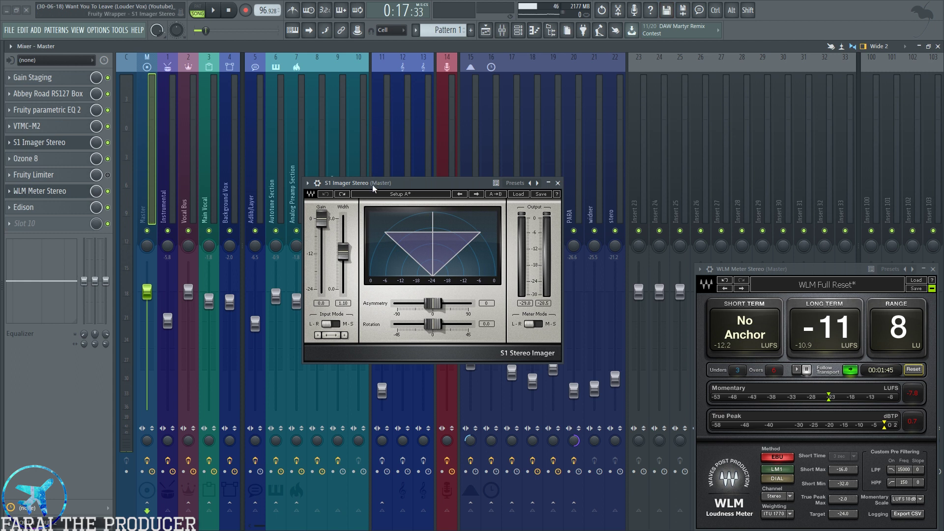
left_click_drag(371, 185, 357, 192)
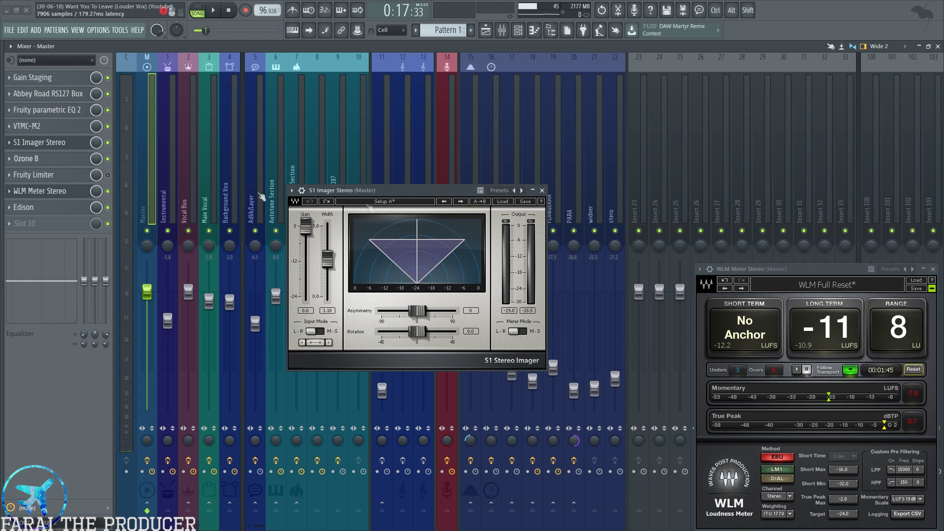
left_click(543, 190)
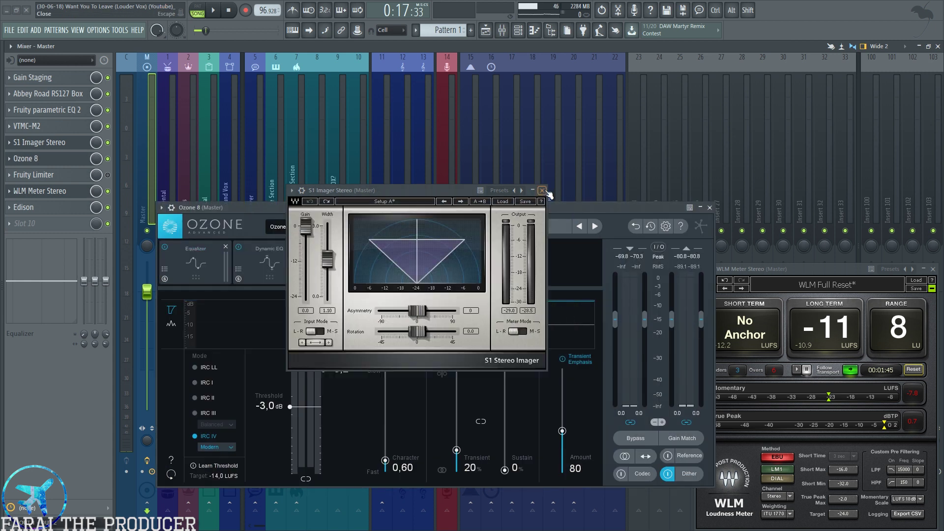
left_click_drag(442, 209, 453, 163)
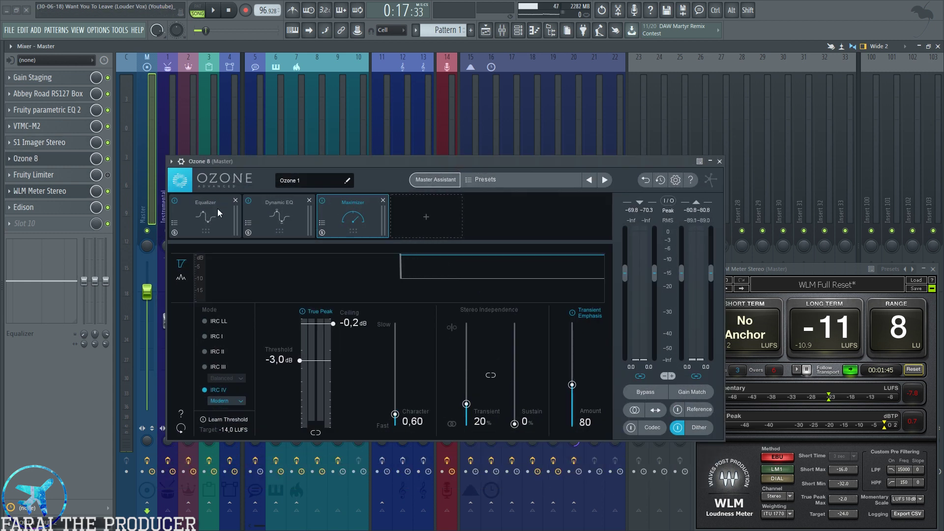
Review the Dynamic EQ, Maximizer and Equalizer module settings in Ozone 8, ending on the Dynamic EQ
left_click(300, 211)
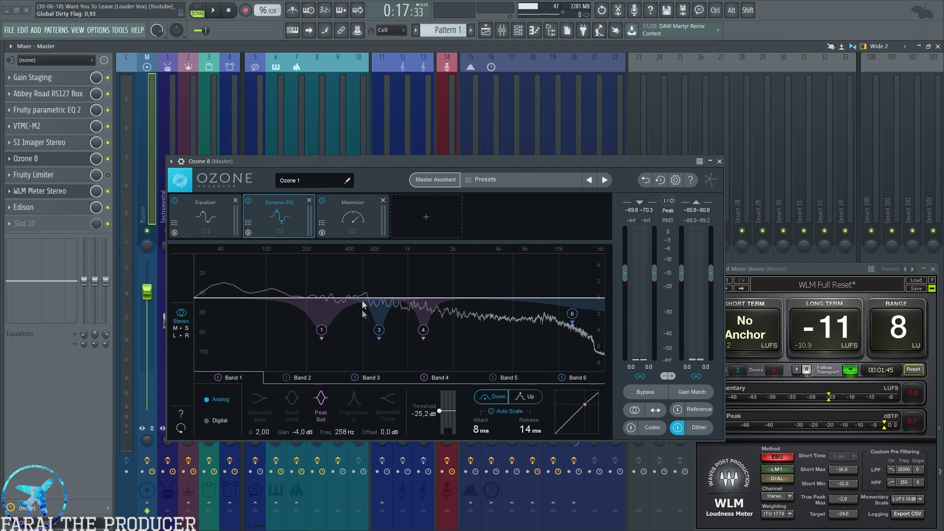
left_click(337, 217)
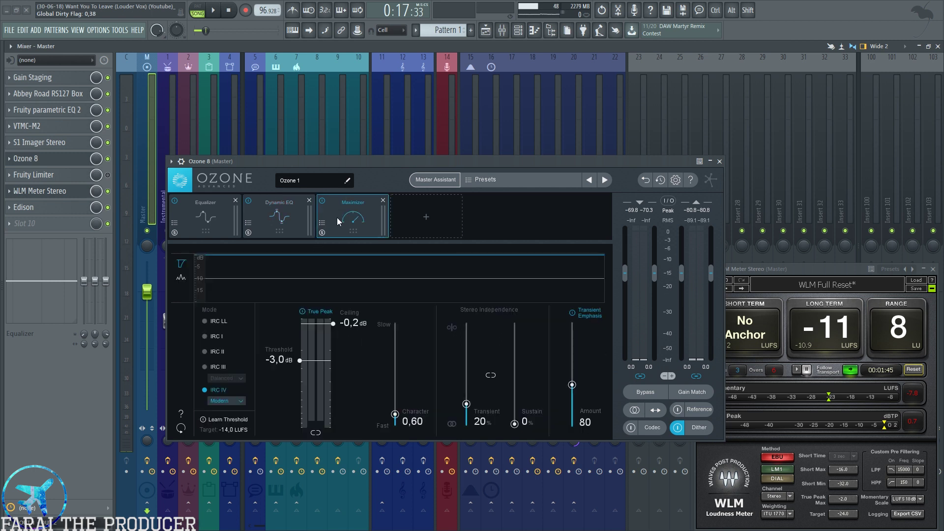
left_click(207, 220)
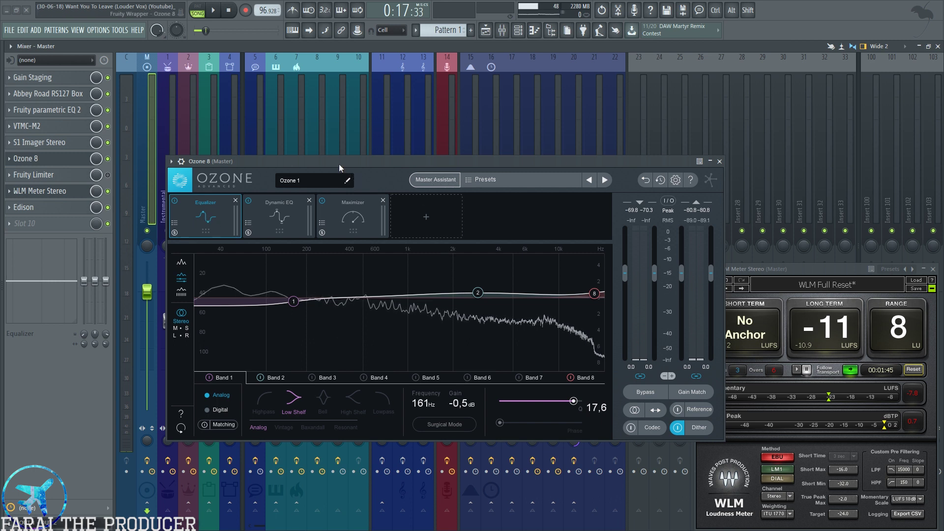
left_click_drag(339, 163, 321, 171)
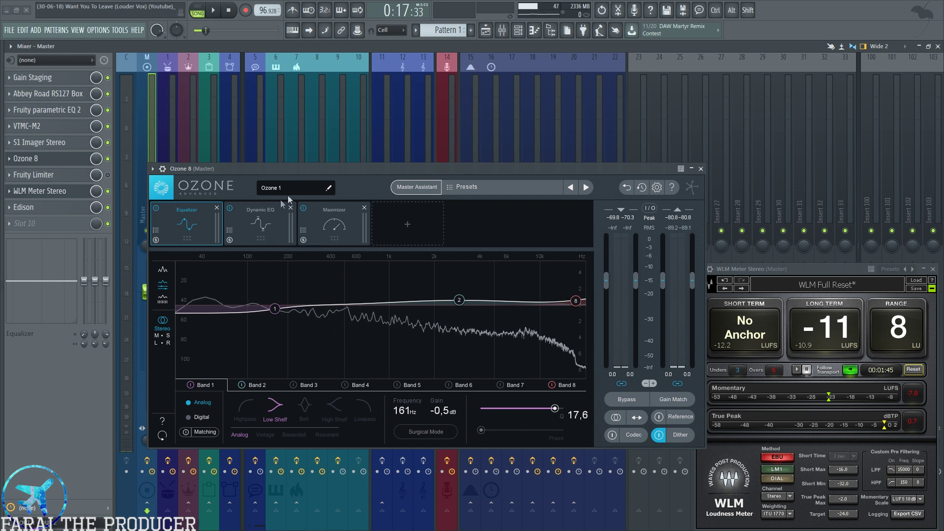
left_click(268, 225)
left_click_drag(328, 172, 333, 163)
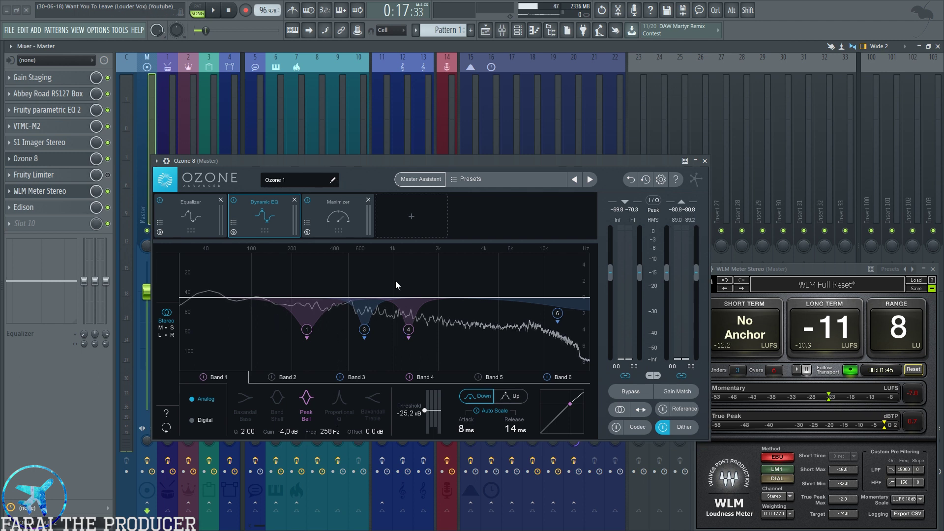
left_click_drag(361, 162, 381, 159)
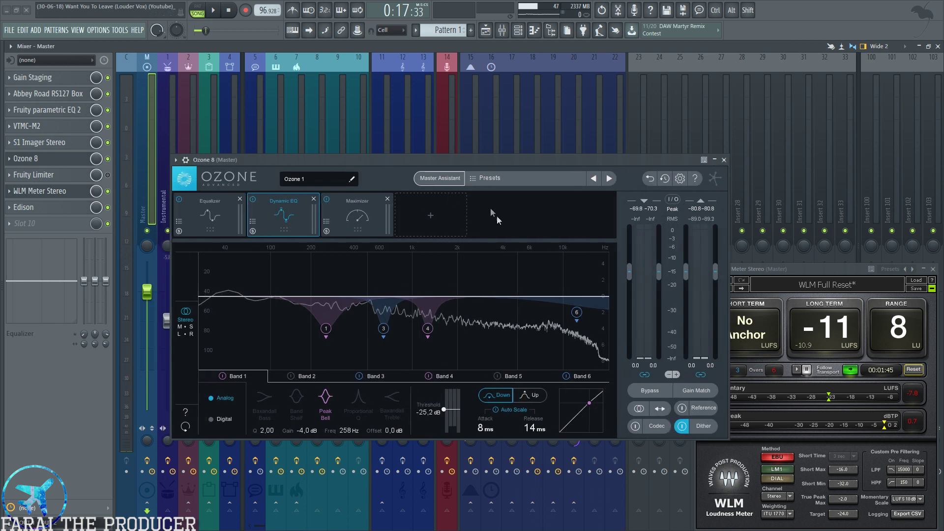
Bypass Ozone's Dynamic EQ module, try lowering the Maximizer's Threshold to about -11.8 dB, and undo the threshold change
left_click(253, 201)
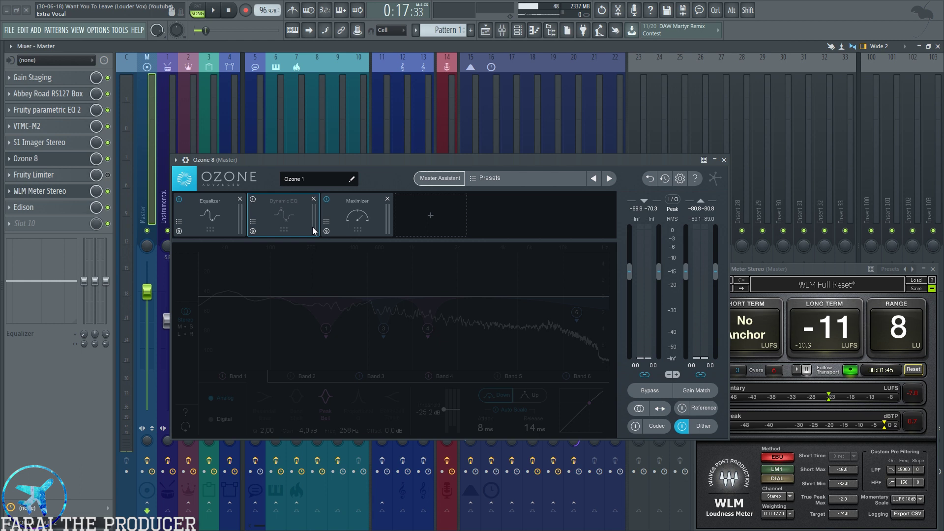
left_click(350, 222)
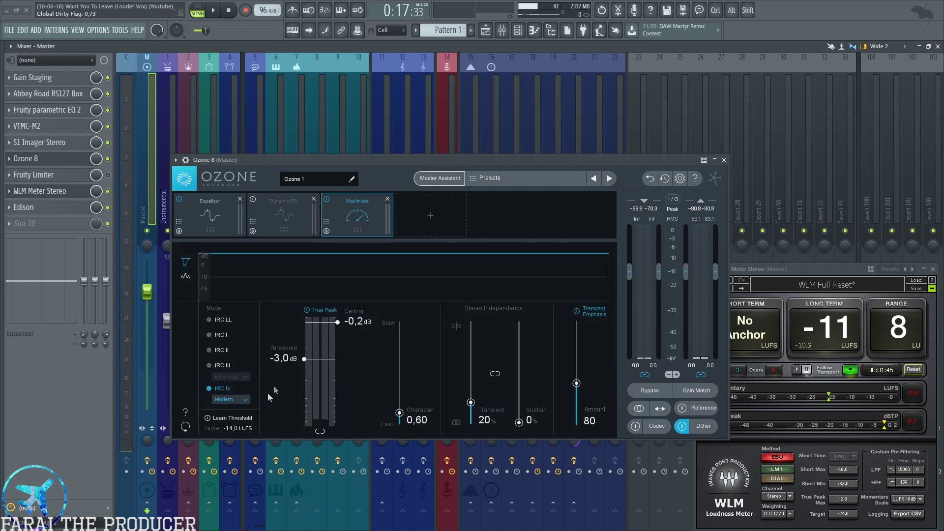
left_click_drag(274, 354, 274, 399)
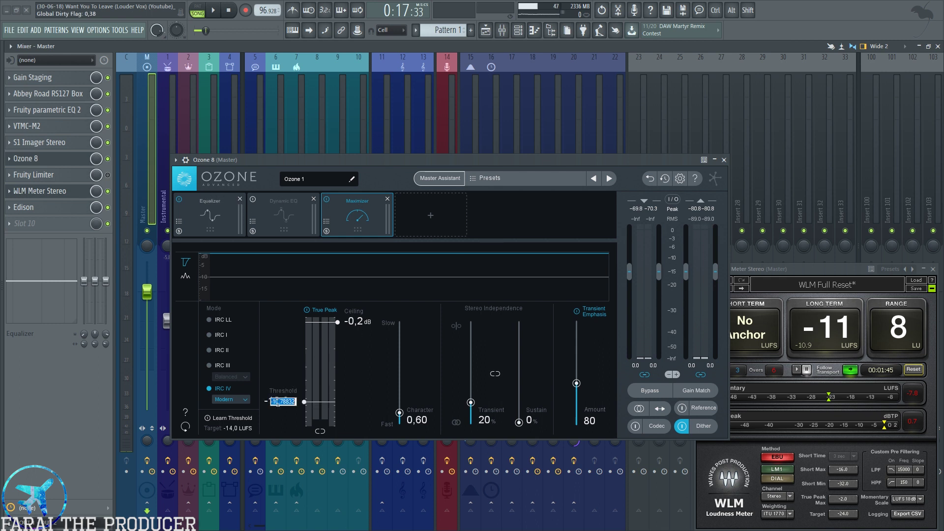
left_click(650, 181)
left_click(357, 216)
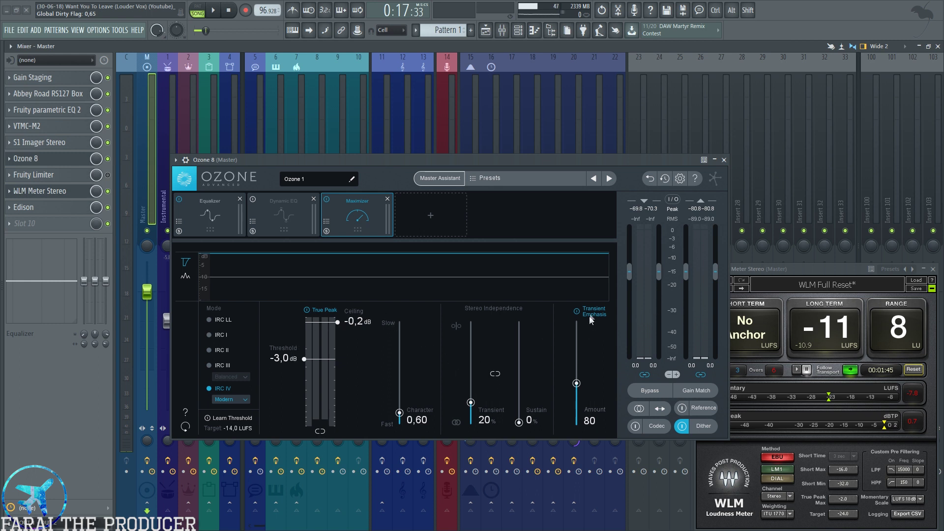
Play the song with Ozone's Dynamic EQ bypassed, and re-enable the module during playback to compare the sound
left_click(275, 214)
key("space")
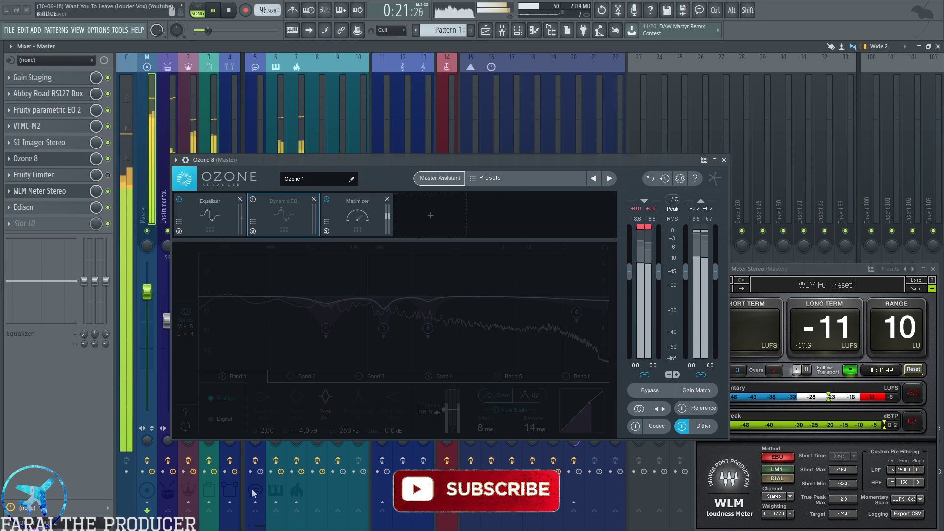
left_click(253, 199)
left_click_drag(332, 308, 573, 284)
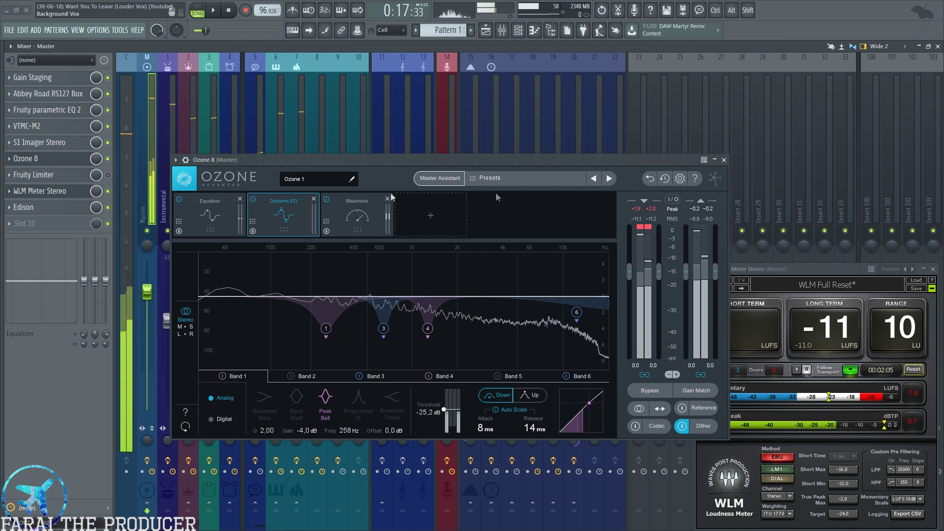
Close the Ozone 8 window, and open the Master's Fruity Limiter to show it with the effect enabled before closing it
left_click(724, 160)
left_click_drag(769, 272, 460, 259)
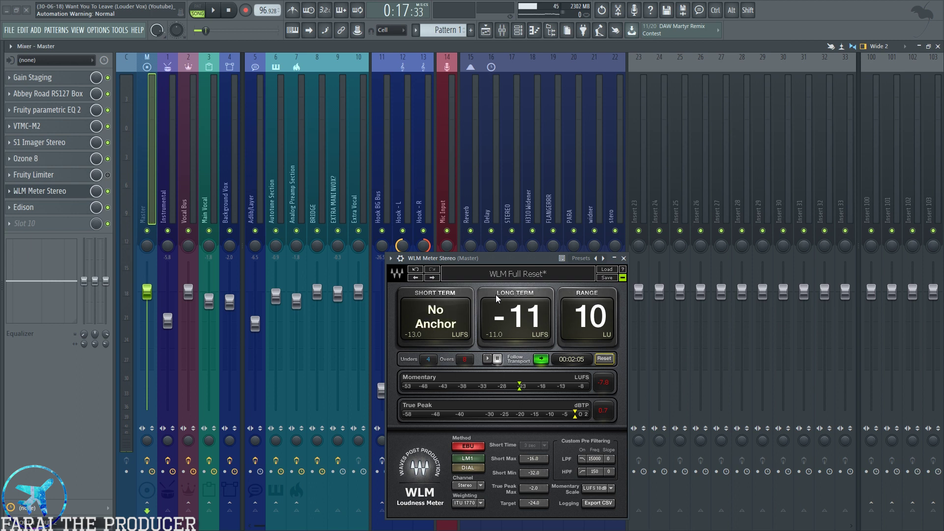
left_click(67, 176)
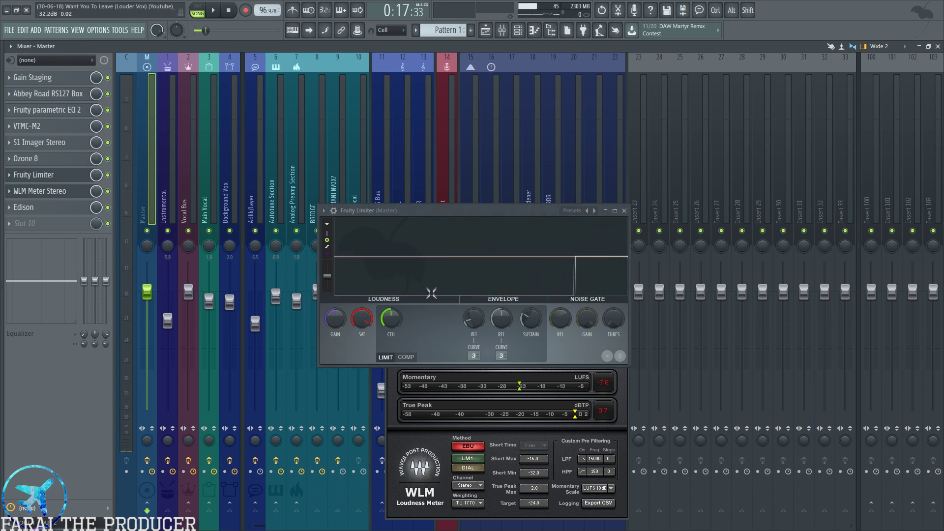
left_click(625, 211)
Reset the WLM Meter's loudness readings and reposition its window over the middle of the mixer
left_click_drag(501, 255, 481, 246)
left_click(581, 352)
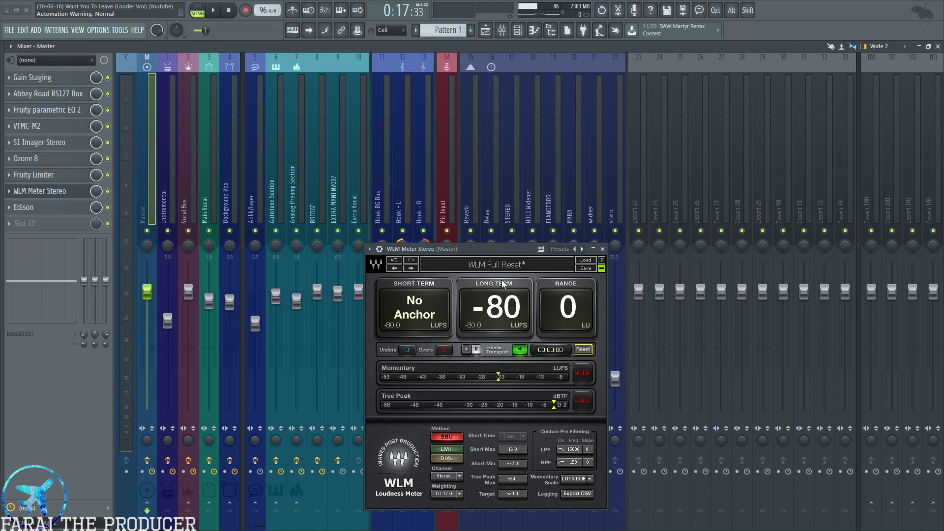
left_click_drag(496, 249, 471, 246)
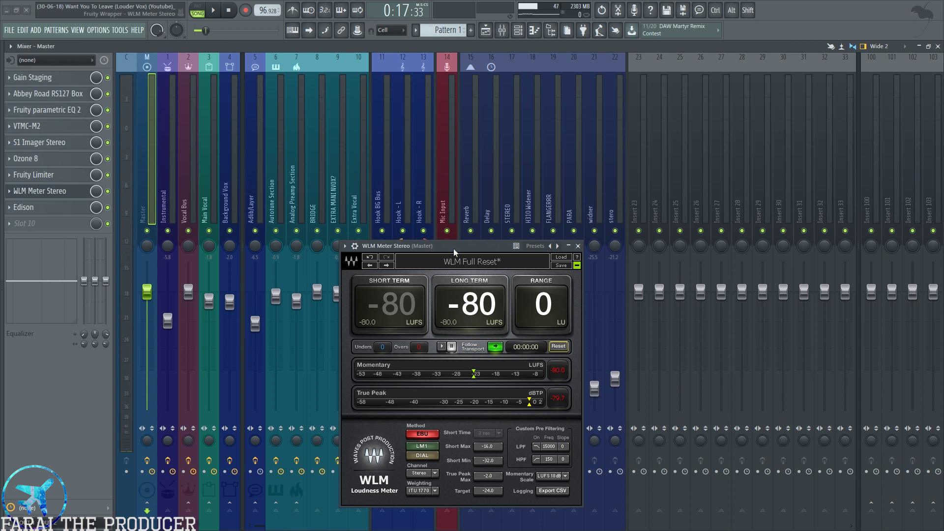
left_click_drag(453, 247, 440, 245)
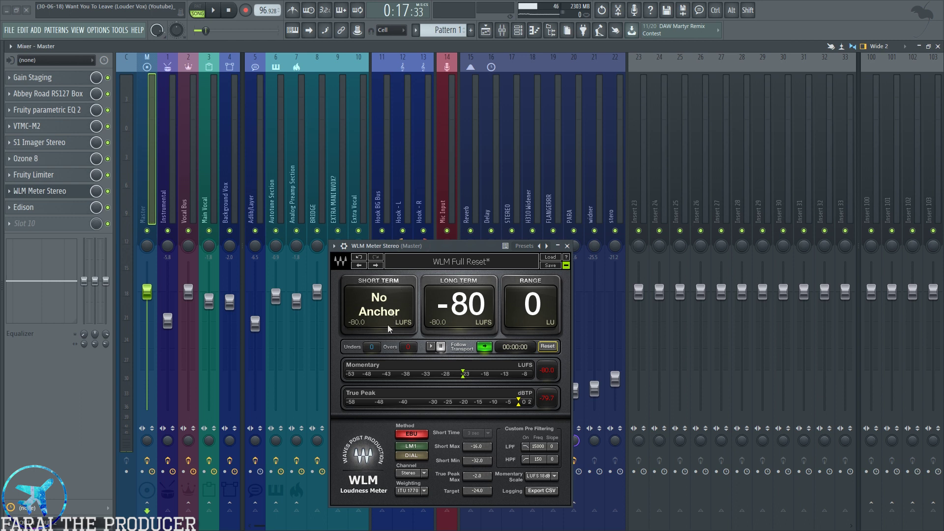
left_click_drag(418, 242, 399, 237)
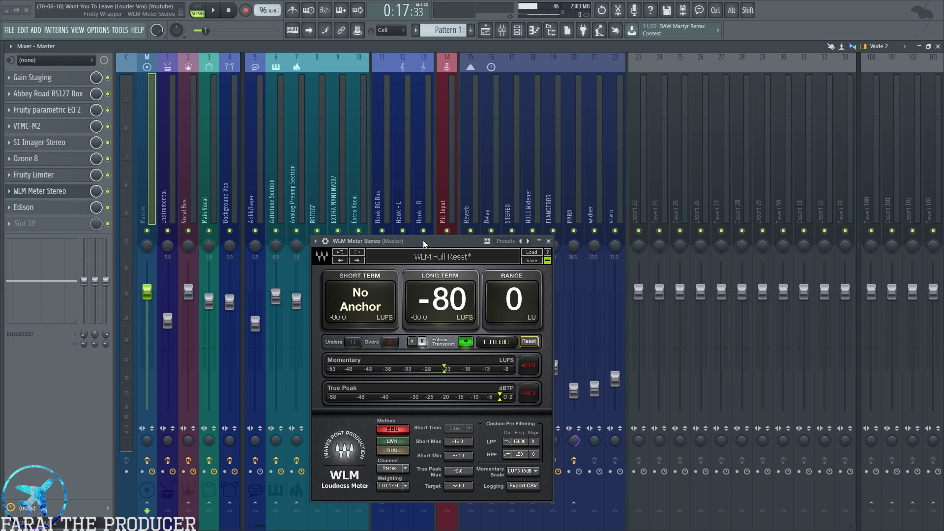
left_click_drag(424, 243, 425, 229)
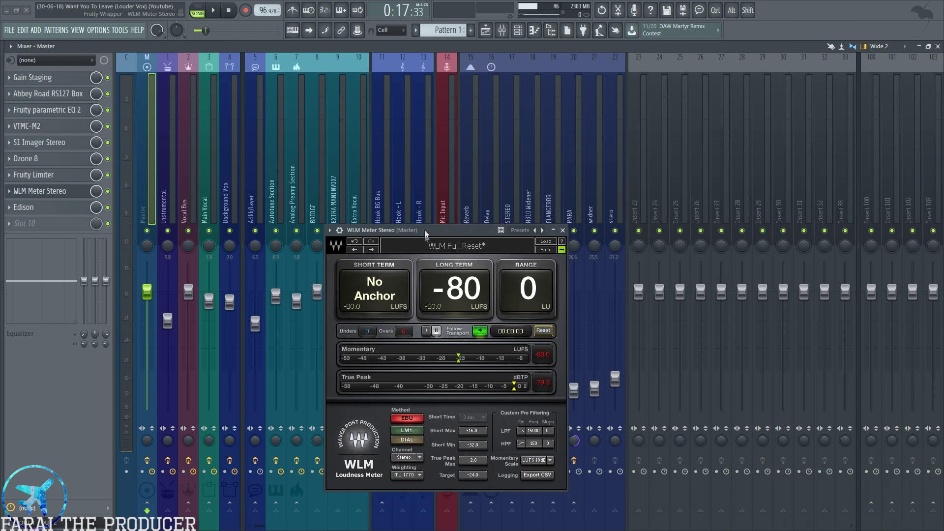
left_click_drag(425, 230, 432, 226)
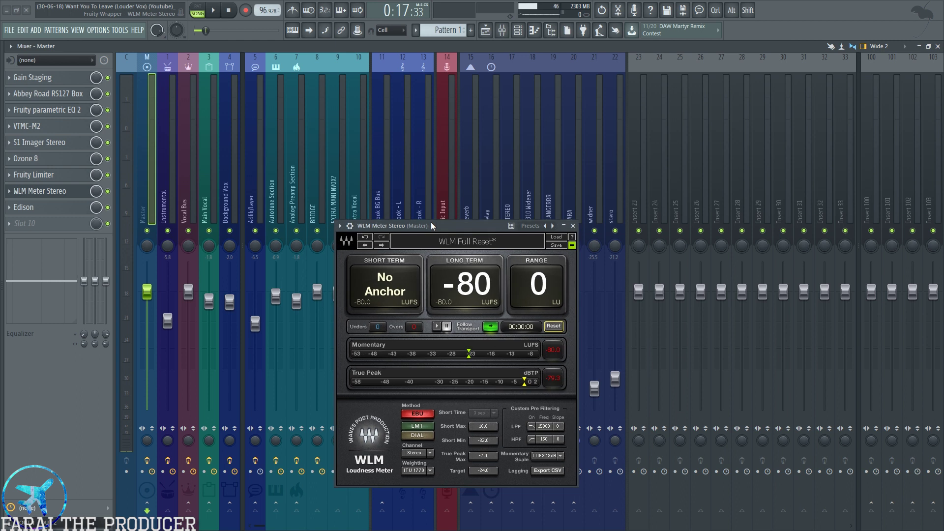
Play the song to measure its loudness on the WLM Meter, show the whole arrangement in the Playlist, and stop playback
key("space")
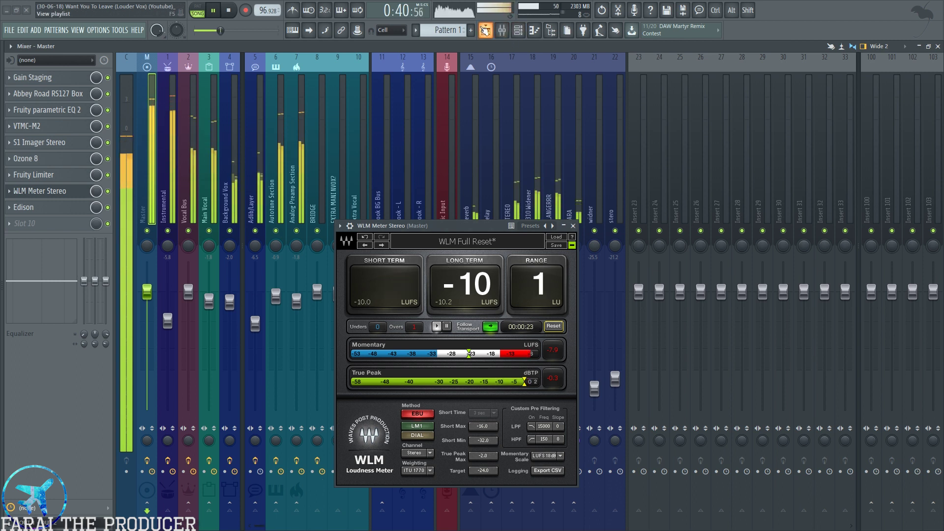
key("F5")
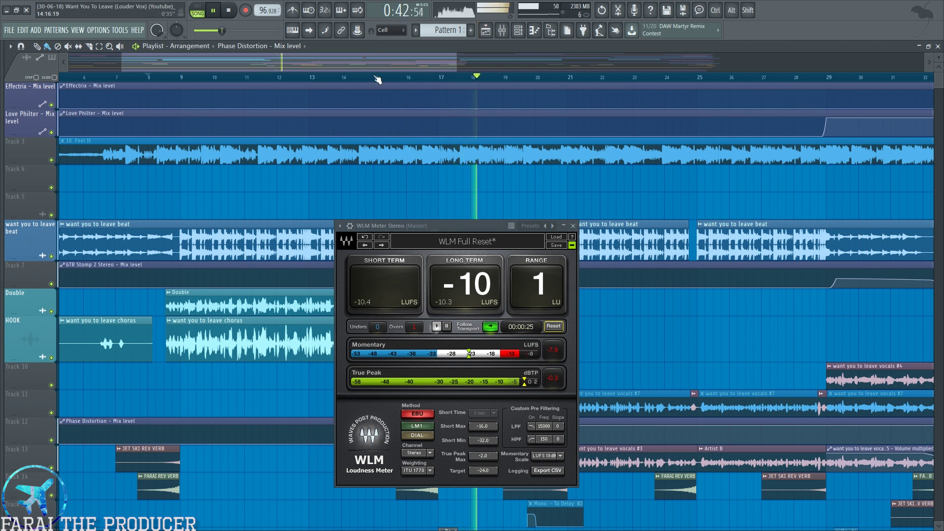
scroll(378, 79, "down", 3)
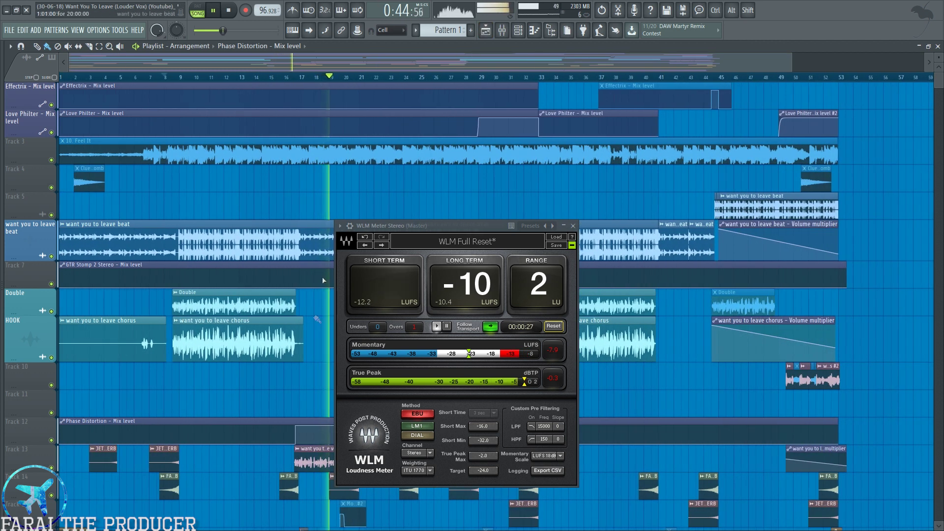
key("space")
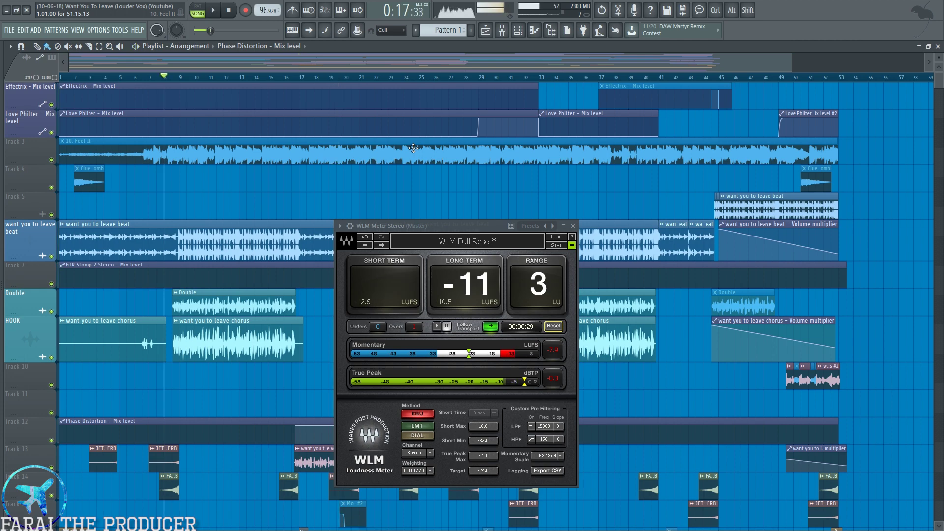